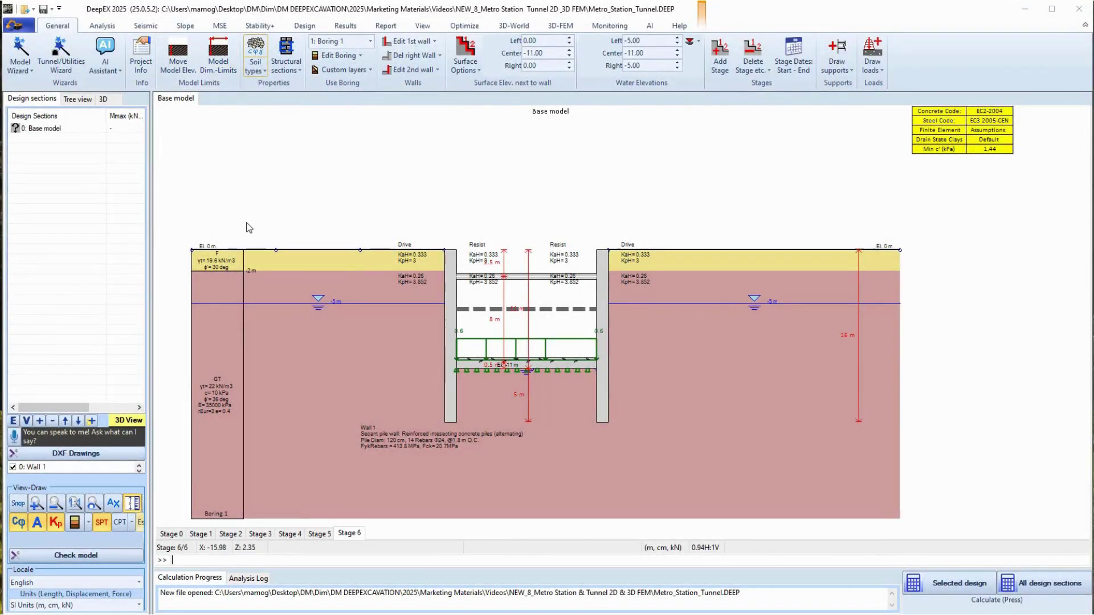
# Inspect the S1 and GT soil types and the boring's soil layer table without changing anything.
pyautogui.click(255, 51)
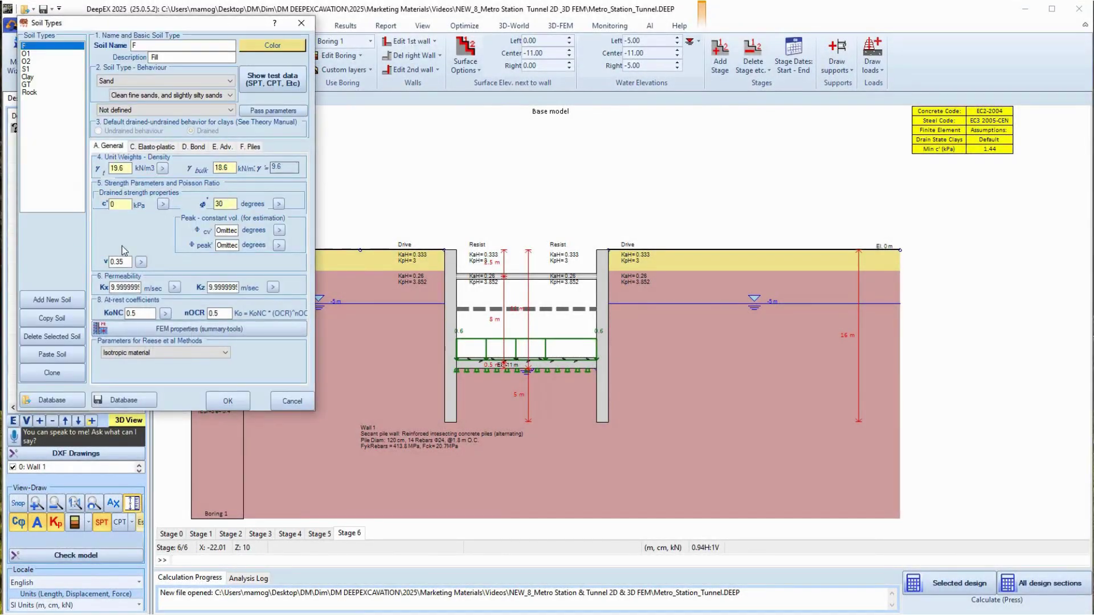
pyautogui.click(25, 69)
pyautogui.click(26, 84)
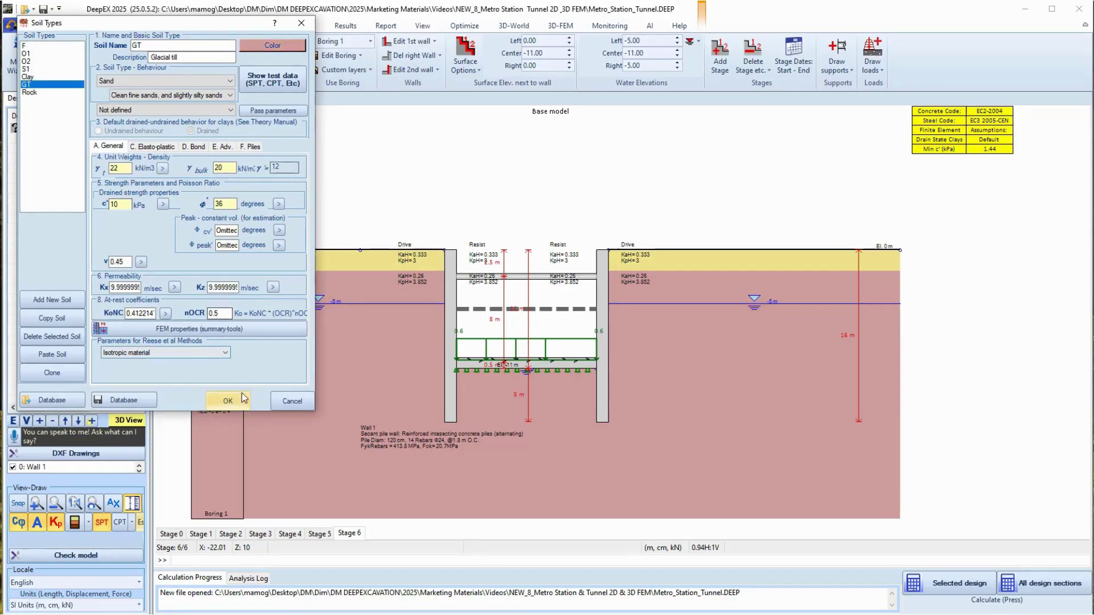
pyautogui.click(292, 401)
pyautogui.click(358, 57)
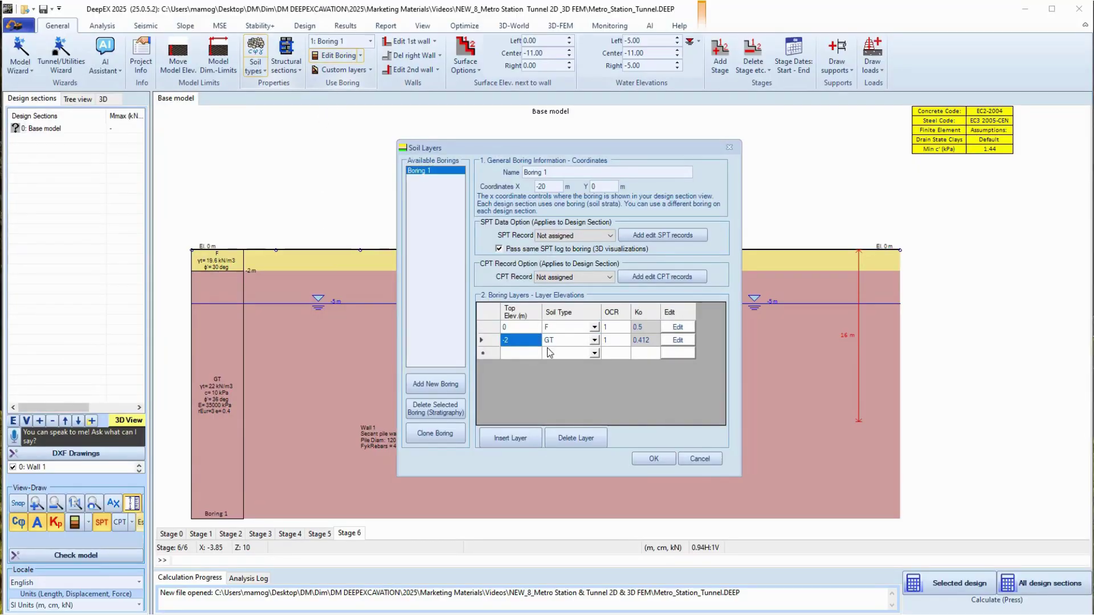
pyautogui.click(701, 458)
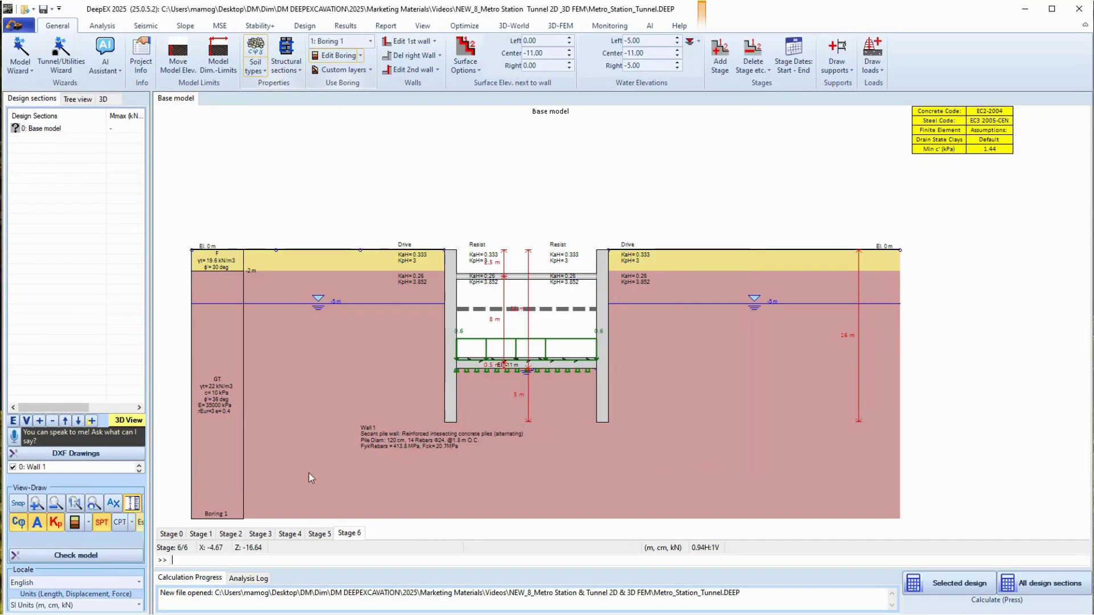
# Review Stages 0-2 and inspect the Stage 2 strut's PM600X19 section properties unchanged.
pyautogui.click(170, 534)
pyautogui.click(210, 536)
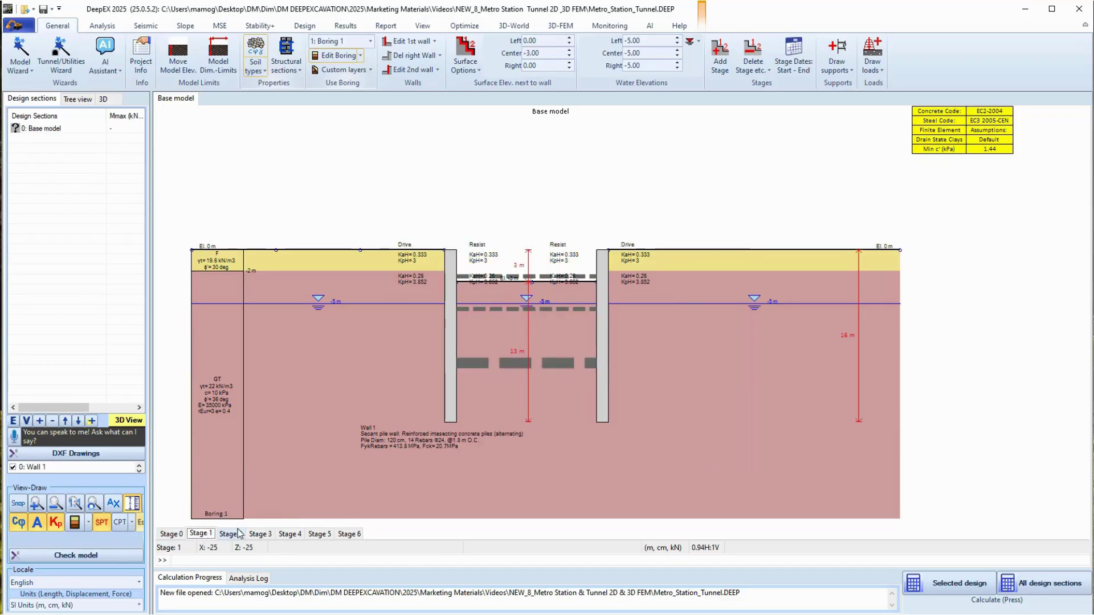
pyautogui.click(237, 537)
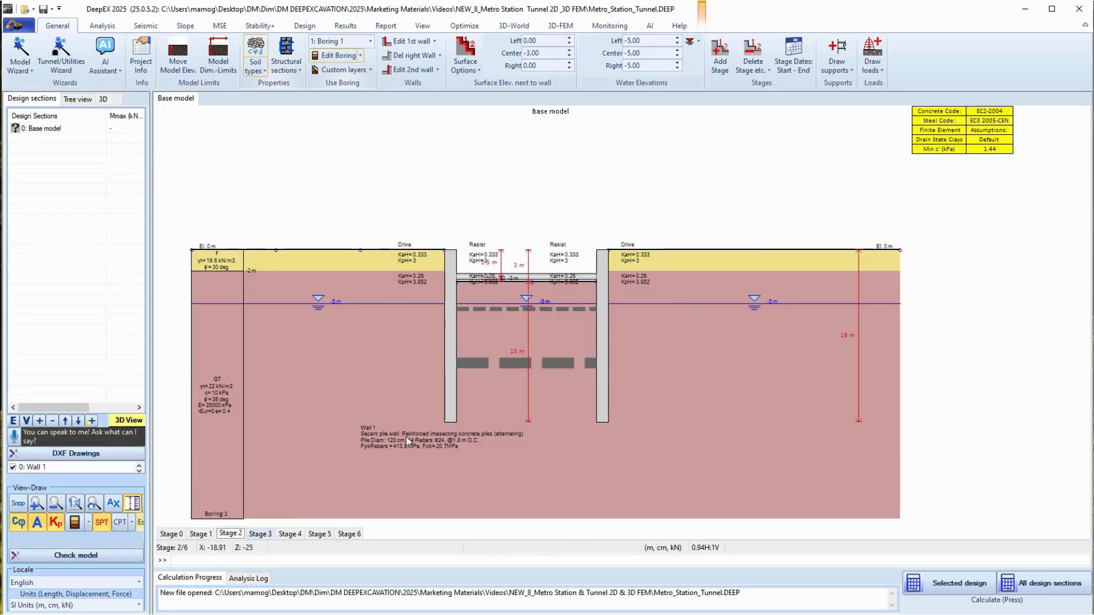
pyautogui.doubleClick(511, 278)
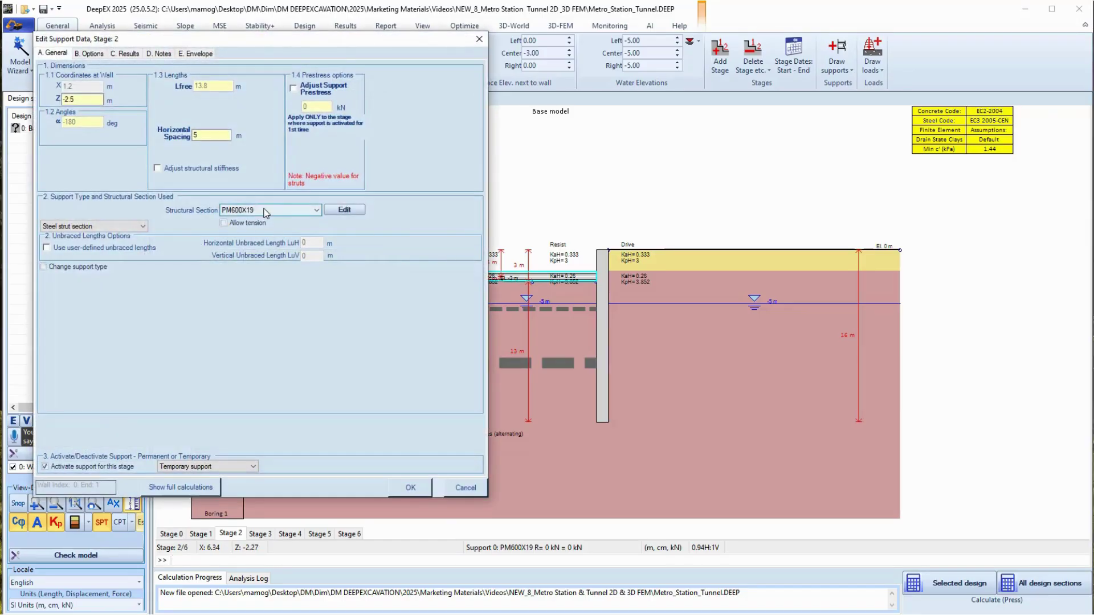
pyautogui.click(352, 208)
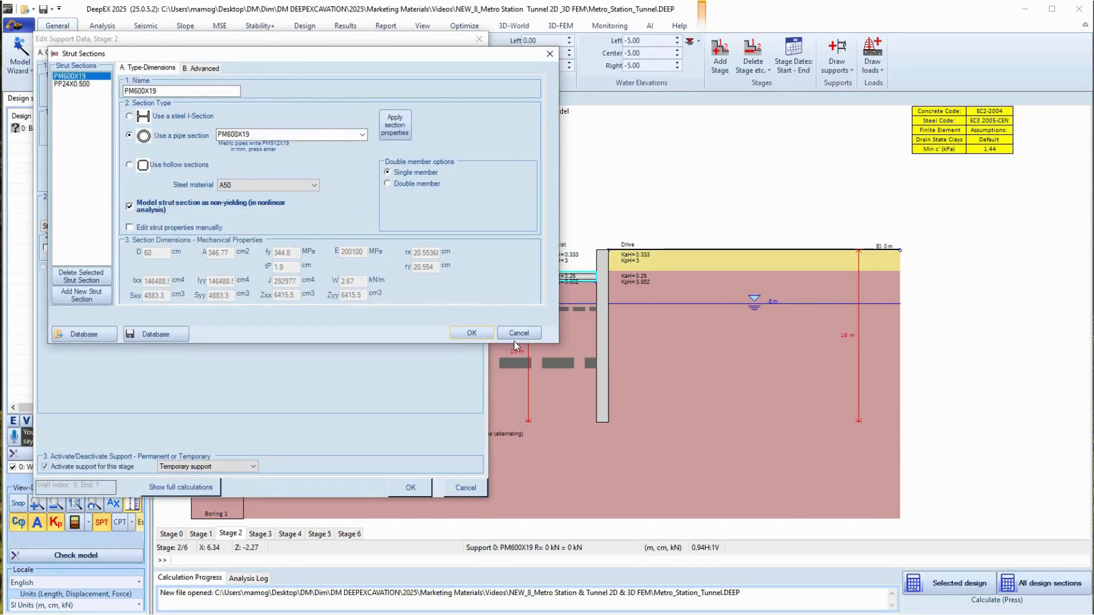
pyautogui.click(515, 336)
pyautogui.click(466, 487)
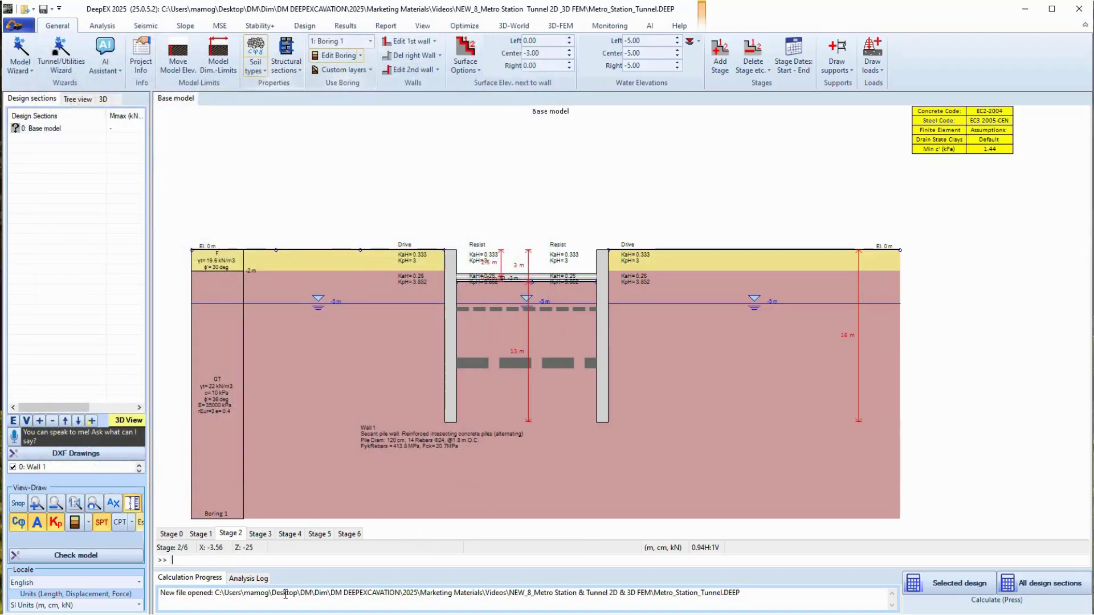
# Review Stages 3-6 and check the final stage's base slab support data.
pyautogui.click(261, 534)
pyautogui.click(290, 533)
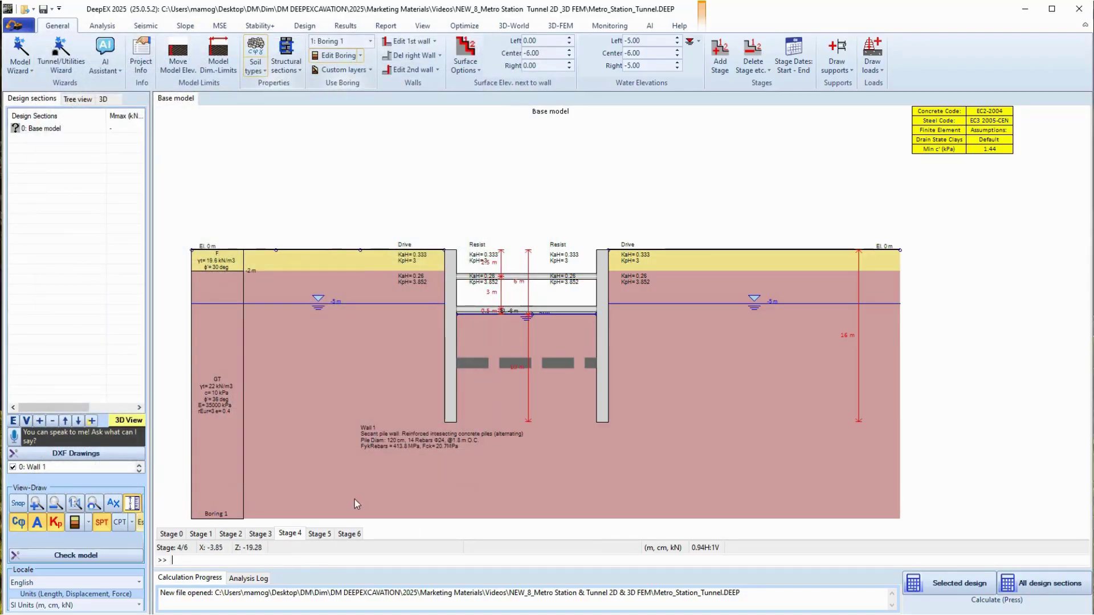
pyautogui.click(318, 535)
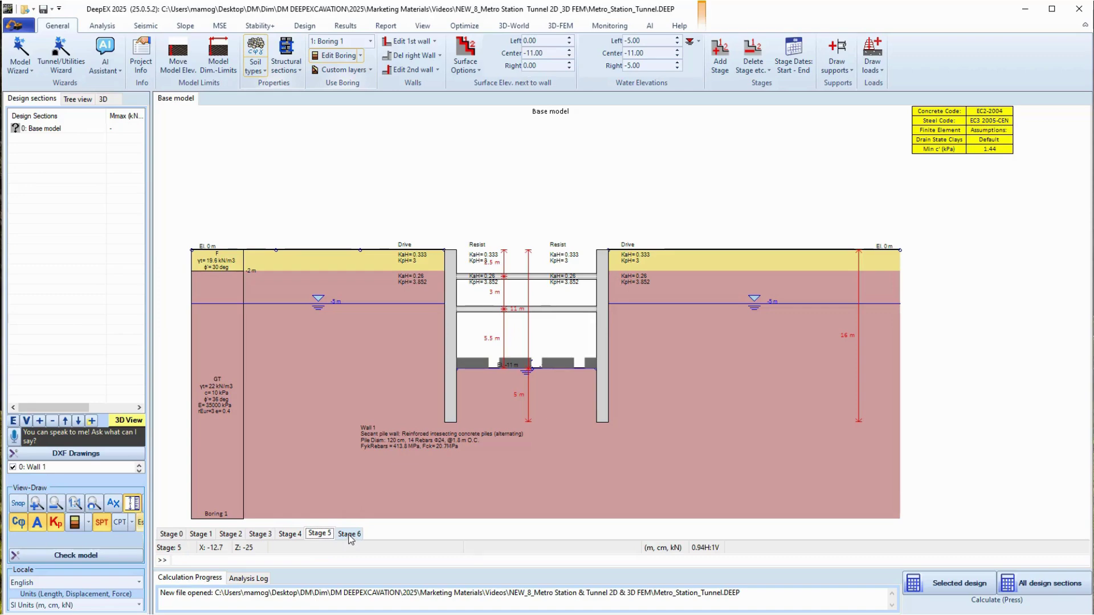
pyautogui.click(349, 534)
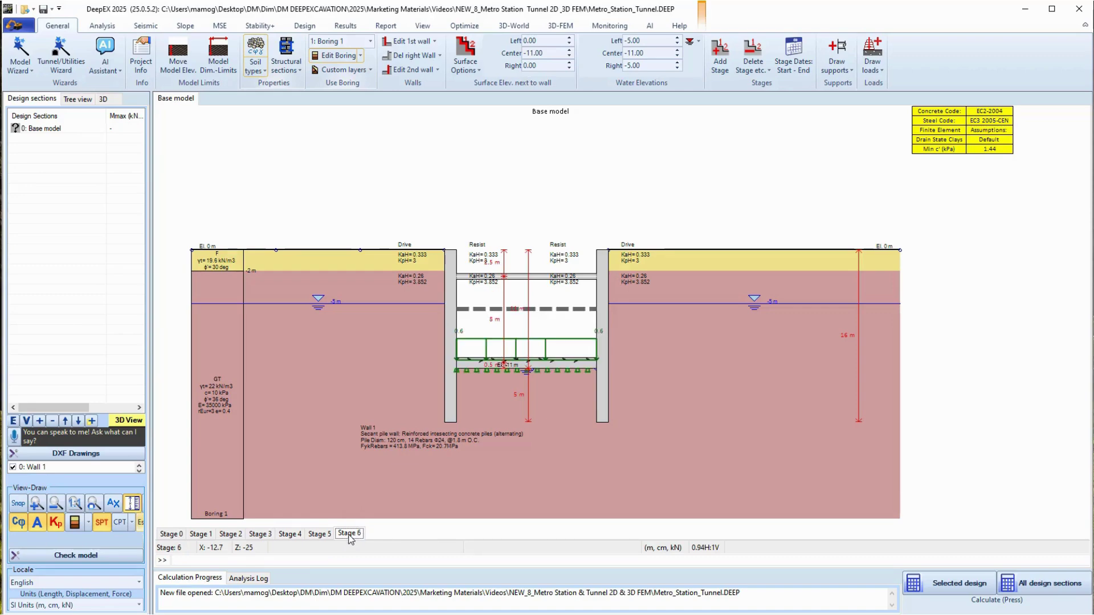
pyautogui.doubleClick(501, 364)
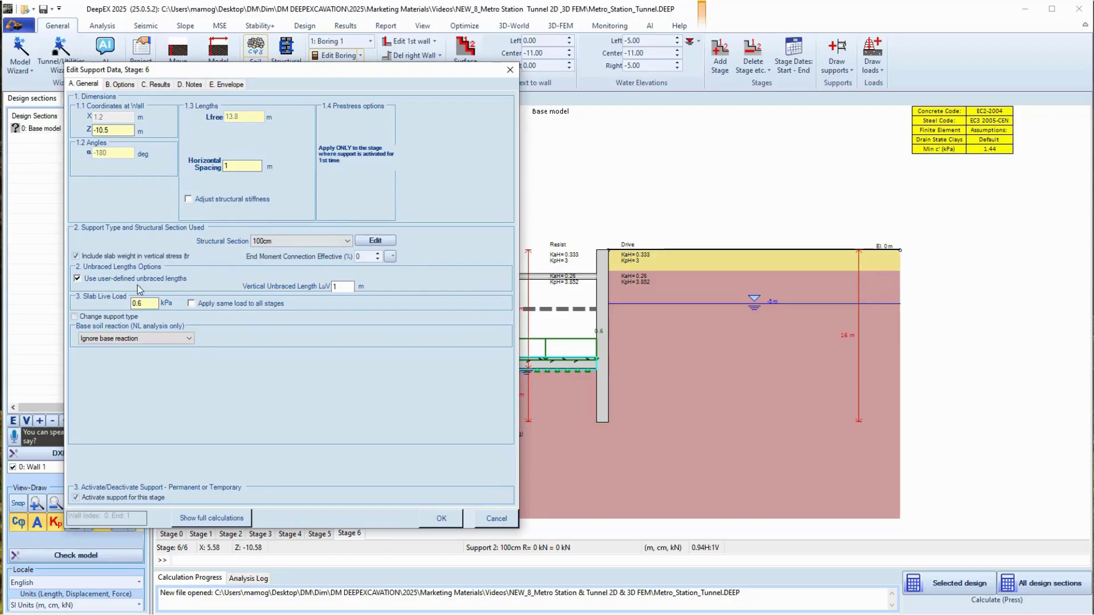
pyautogui.click(506, 524)
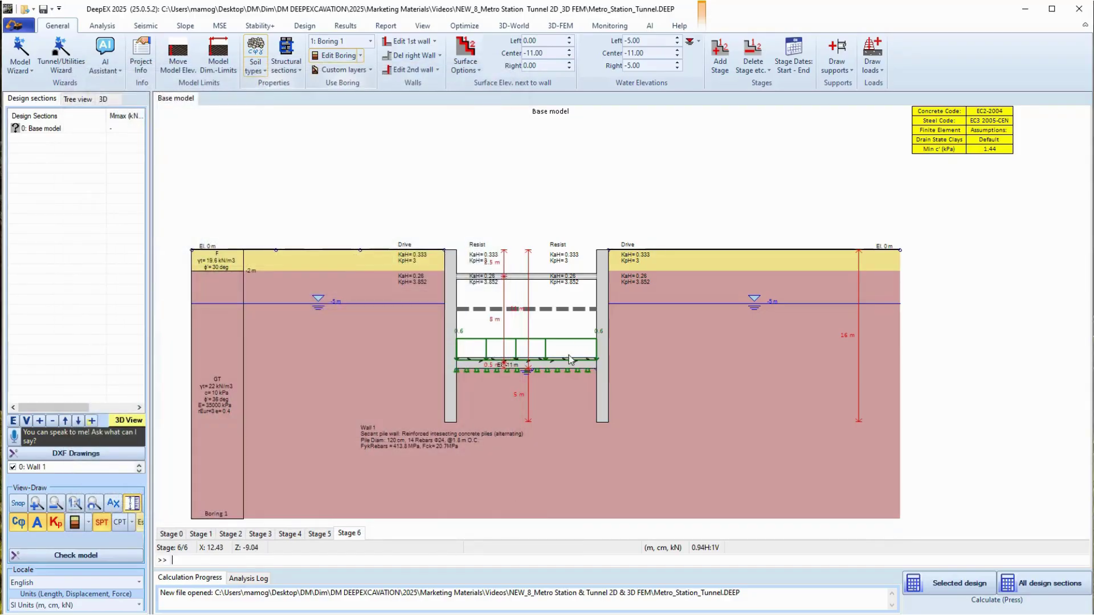
# Set both walls' friction to 66% of soil friction and run the analysis for all stages.
pyautogui.click(102, 26)
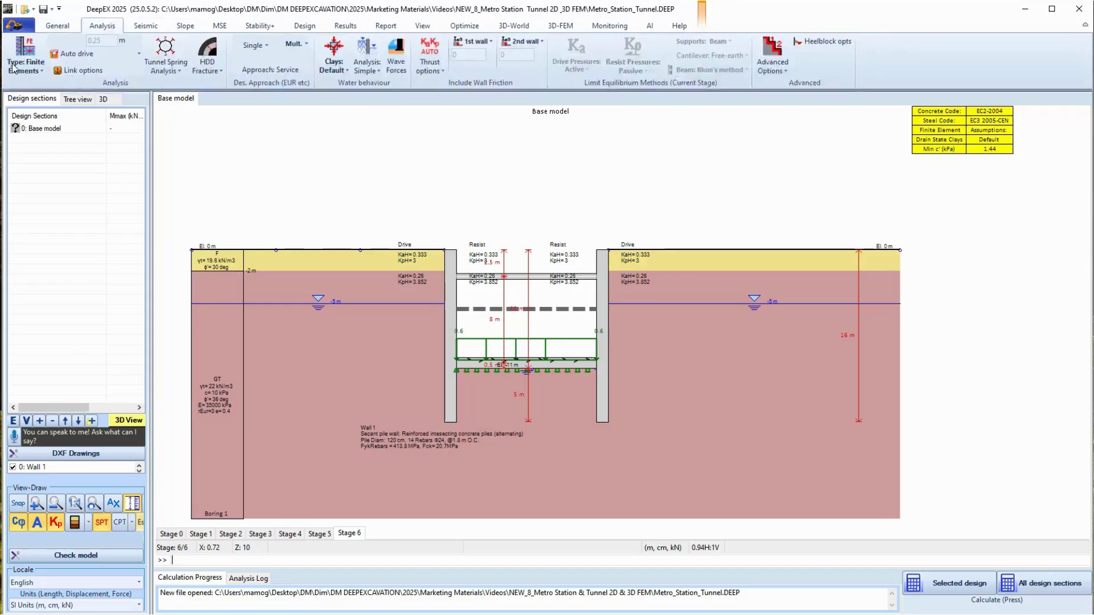
pyautogui.click(482, 47)
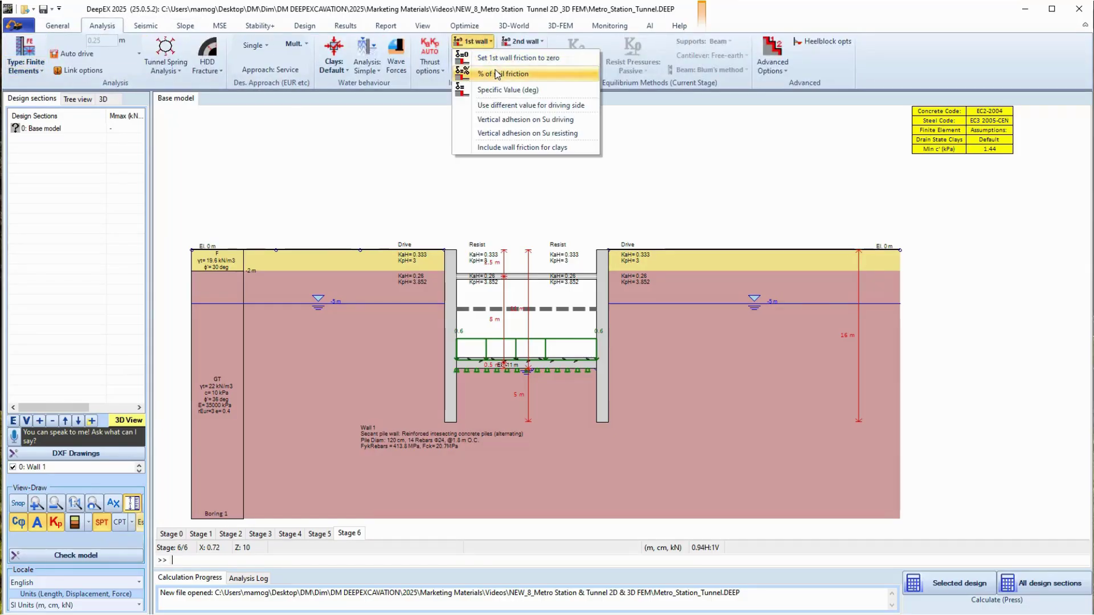
pyautogui.click(493, 103)
pyautogui.click(473, 41)
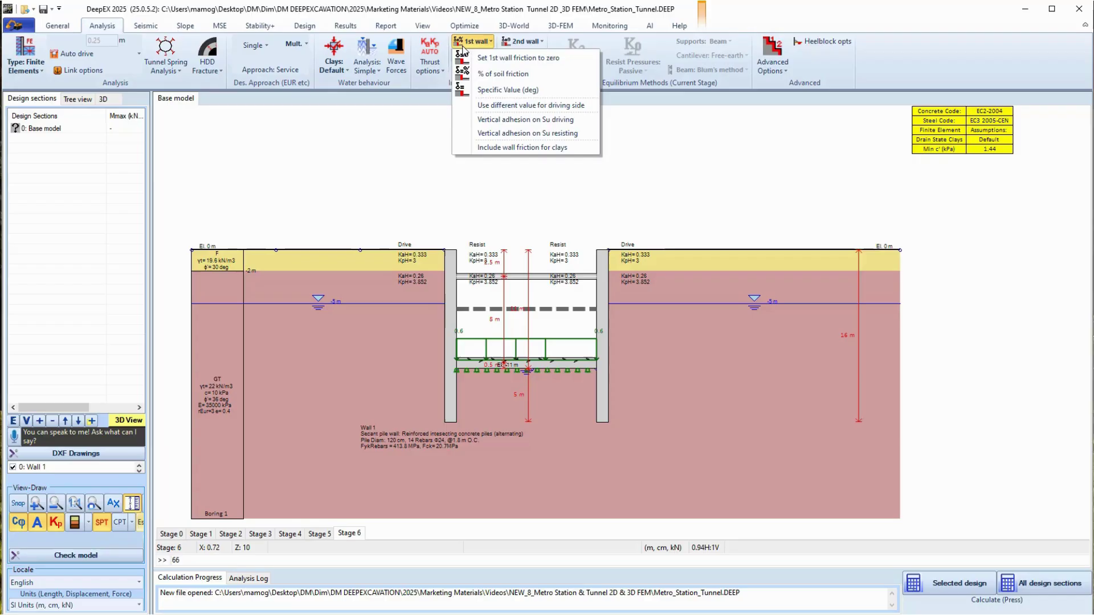
pyautogui.click(503, 74)
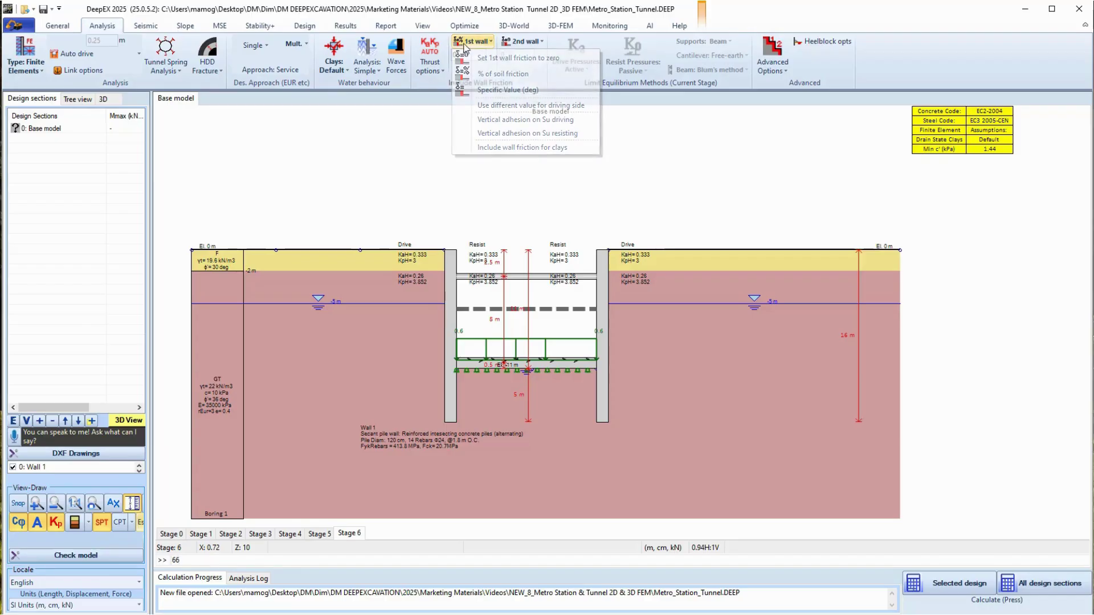
pyautogui.click(529, 41)
pyautogui.click(511, 73)
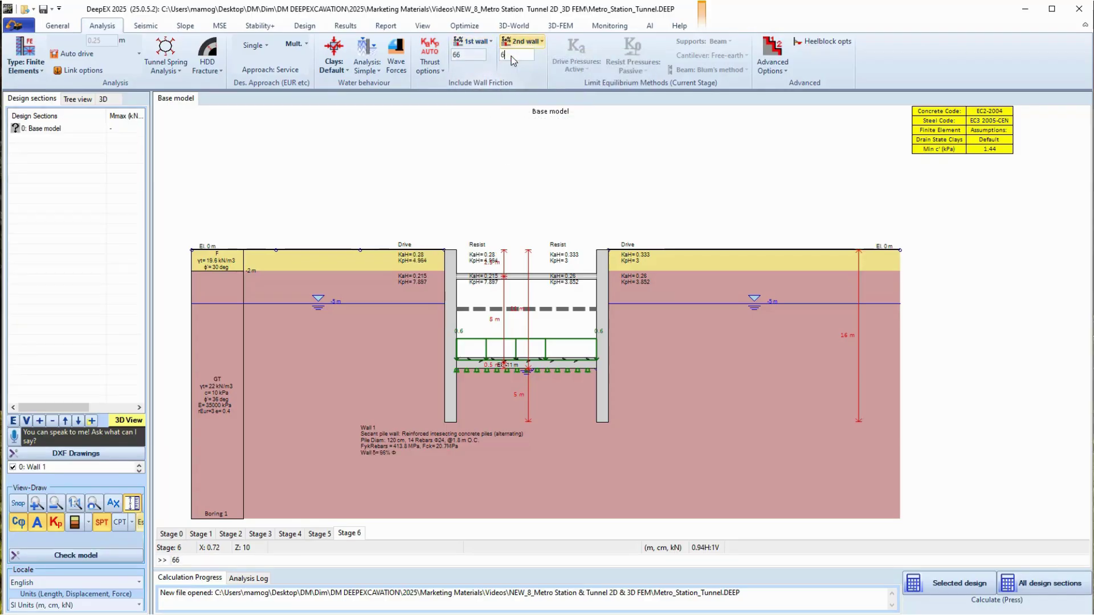
pyautogui.click(948, 580)
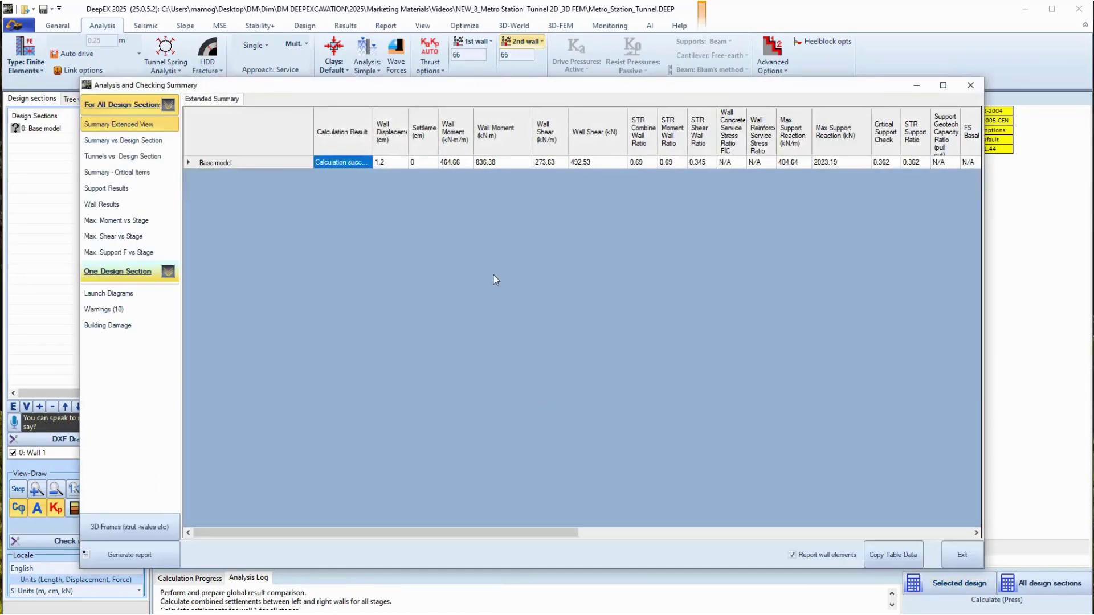
pyautogui.moveTo(398, 162); pyautogui.dragTo(644, 163)
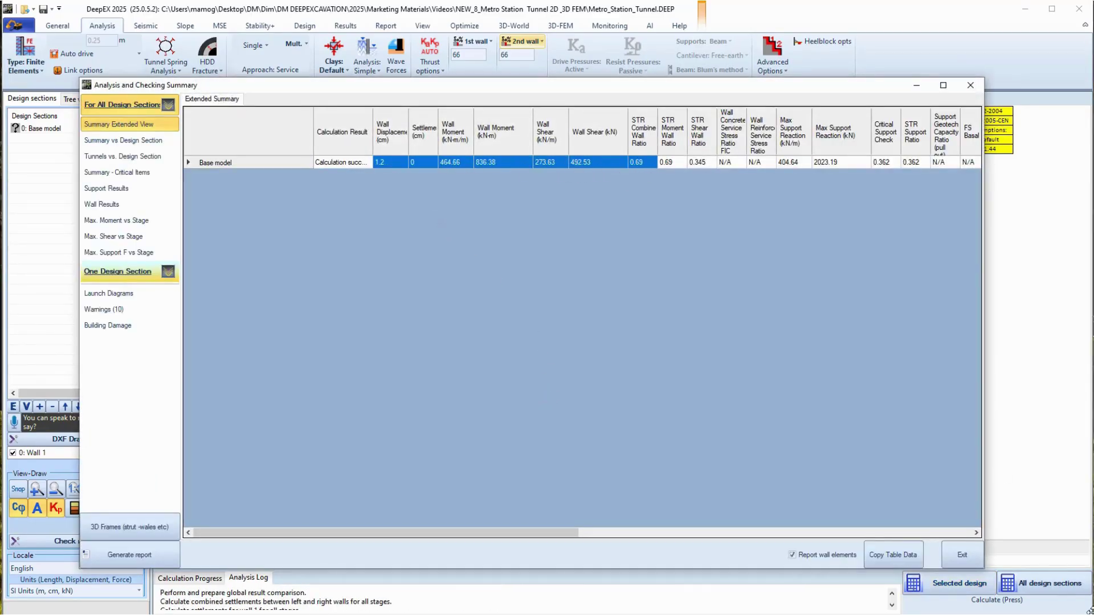
# Close the analysis summary and review the Stage 4 and Stage 6 results.
pyautogui.click(962, 554)
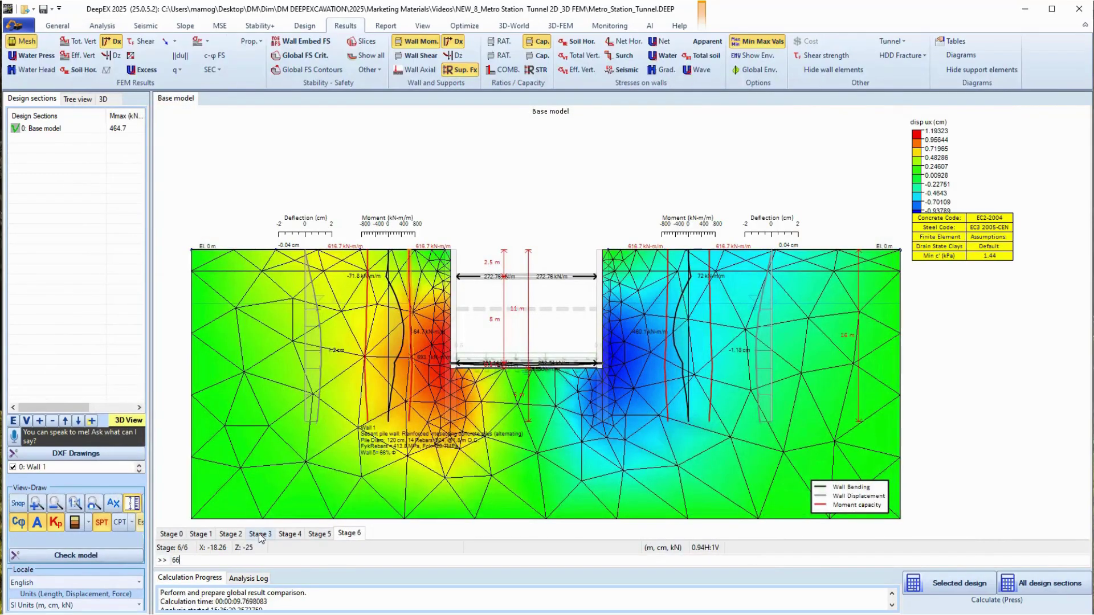
pyautogui.click(290, 534)
pyautogui.click(349, 533)
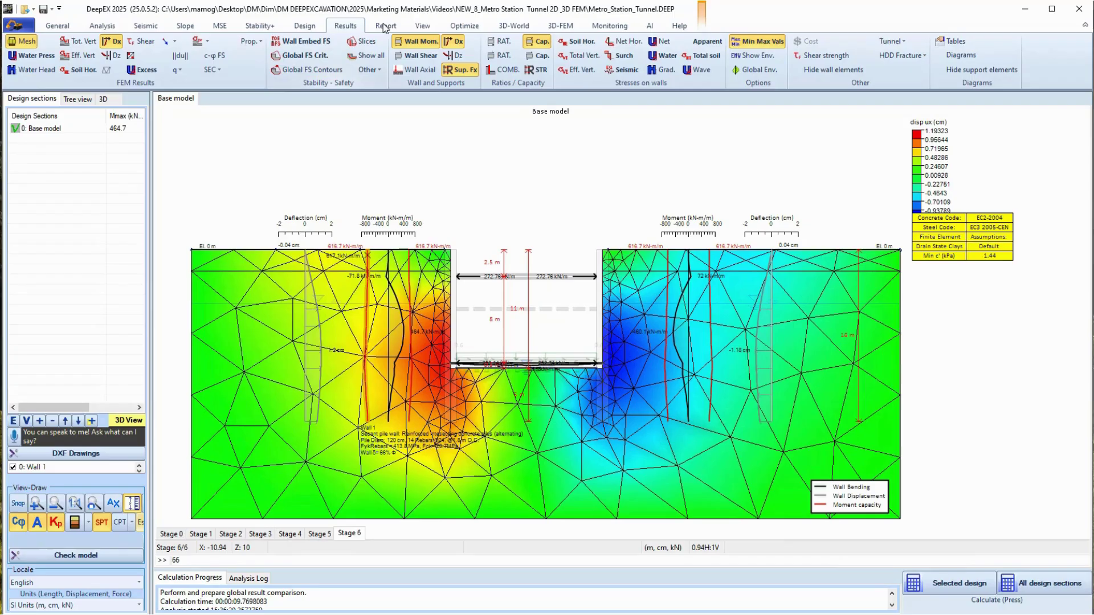
# Build a 3D model in the wizard from a 60 m by 16 m rectangular perimeter.
pyautogui.click(495, 26)
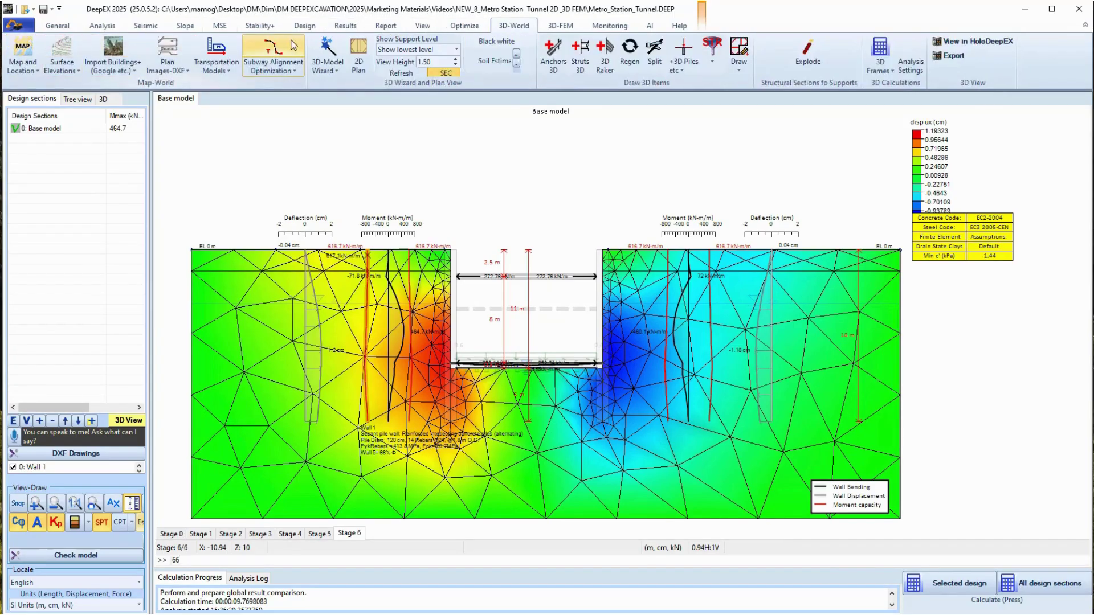
pyautogui.click(326, 49)
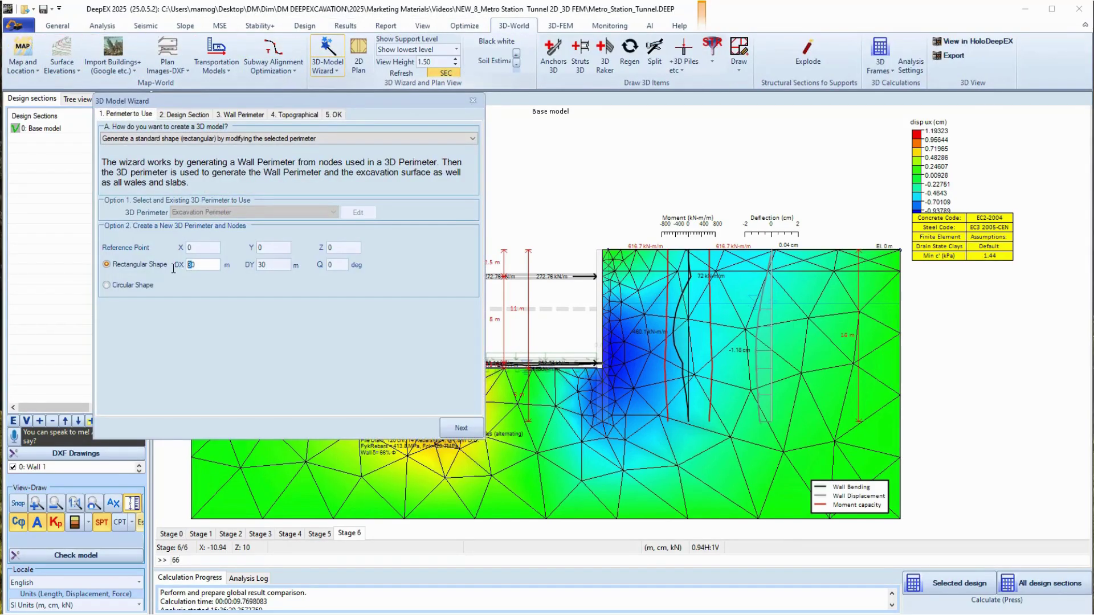
pyautogui.click(259, 265)
pyautogui.write('16')
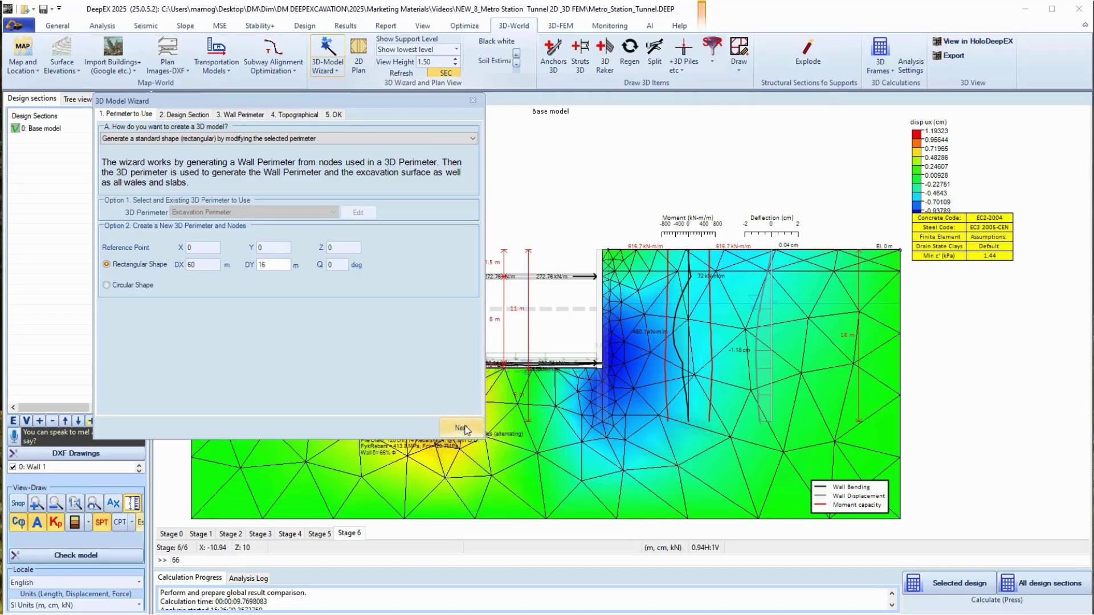
pyautogui.click(461, 428)
pyautogui.click(461, 428)
pyautogui.click(462, 429)
pyautogui.click(462, 428)
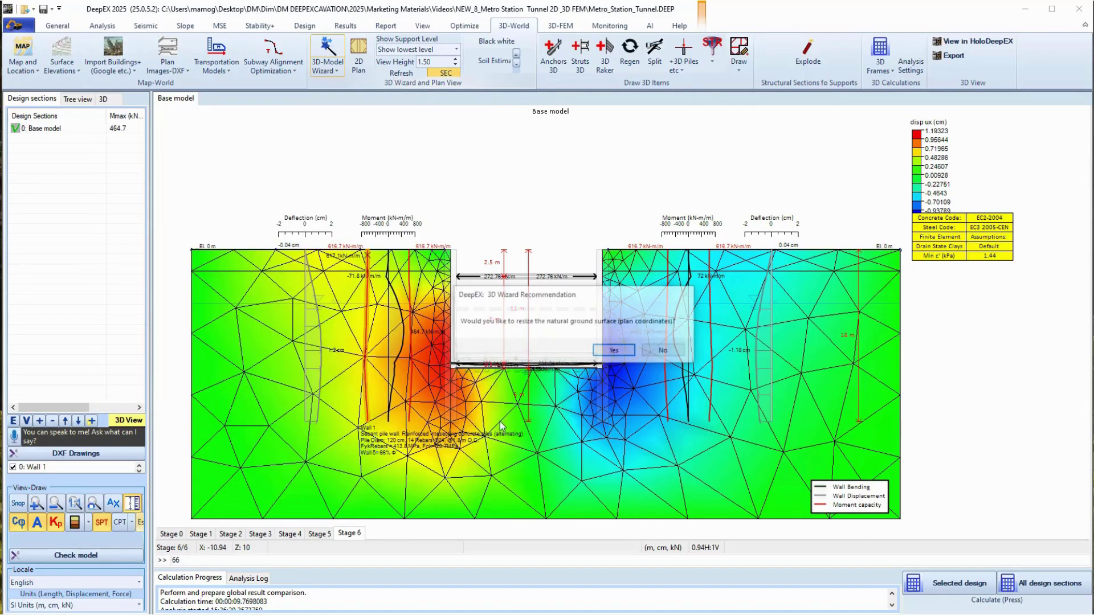
pyautogui.click(614, 351)
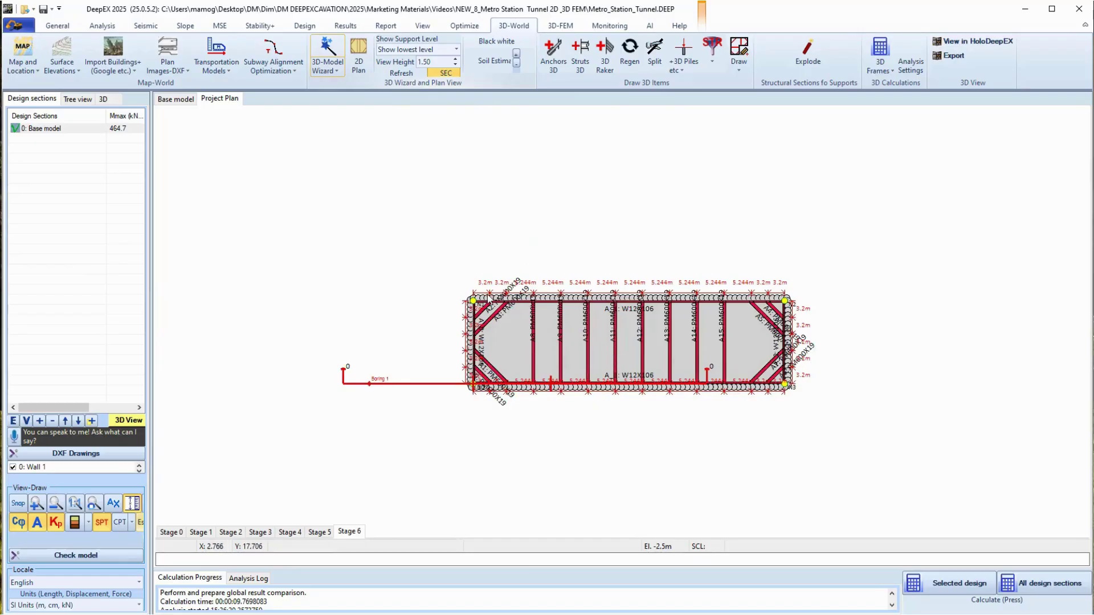
# Run the 3D frame calculation, review its summary, and redisplay Stage 6 with strut forces.
pyautogui.scroll(3, 561, 297)
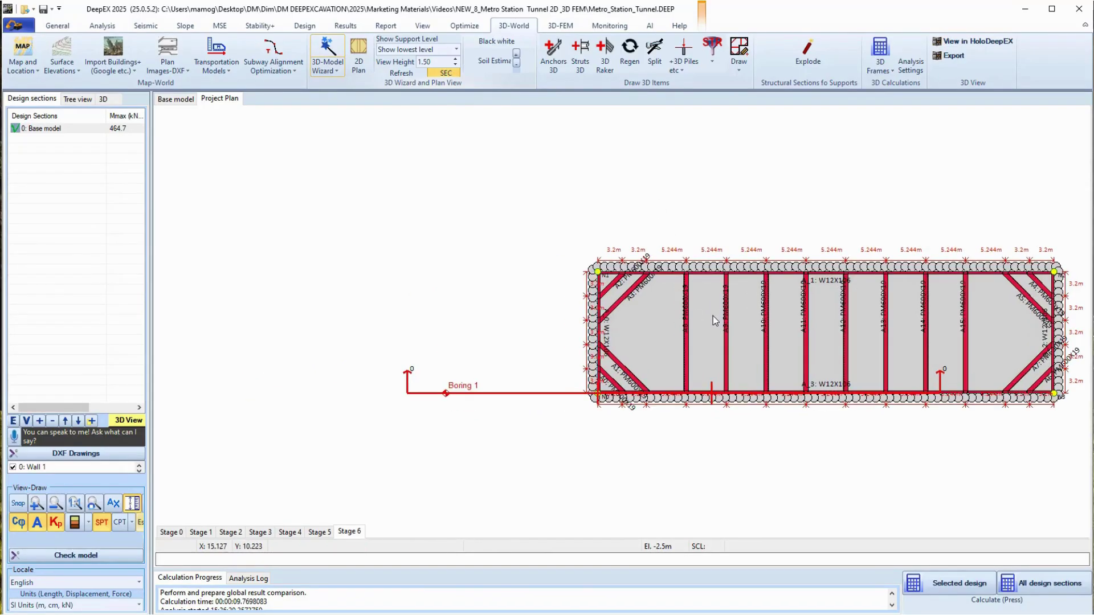
pyautogui.click(880, 48)
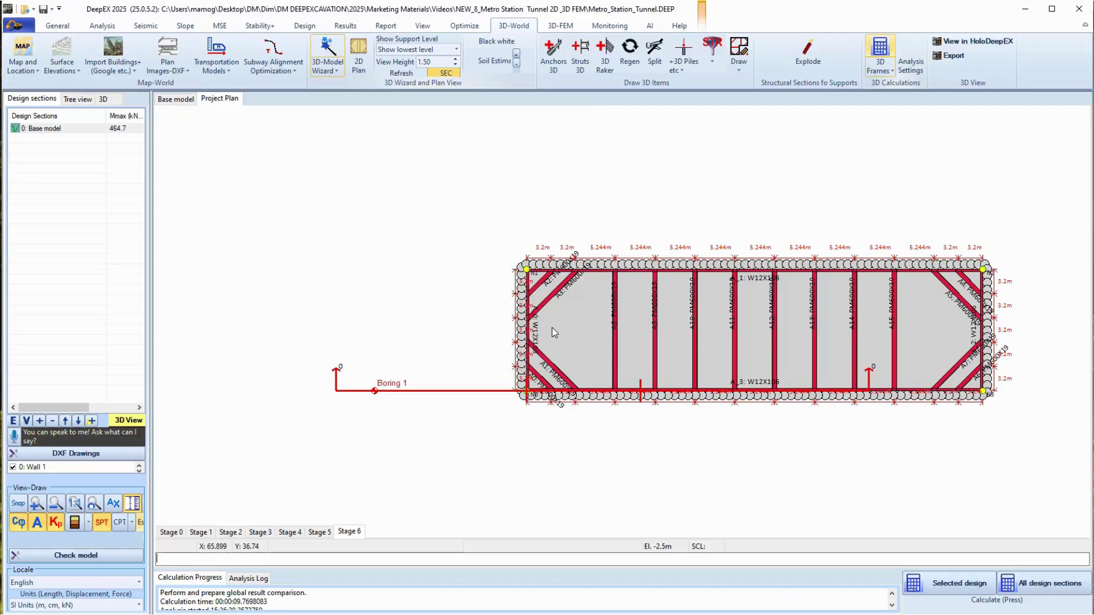
pyautogui.scroll(-2, 376, 240)
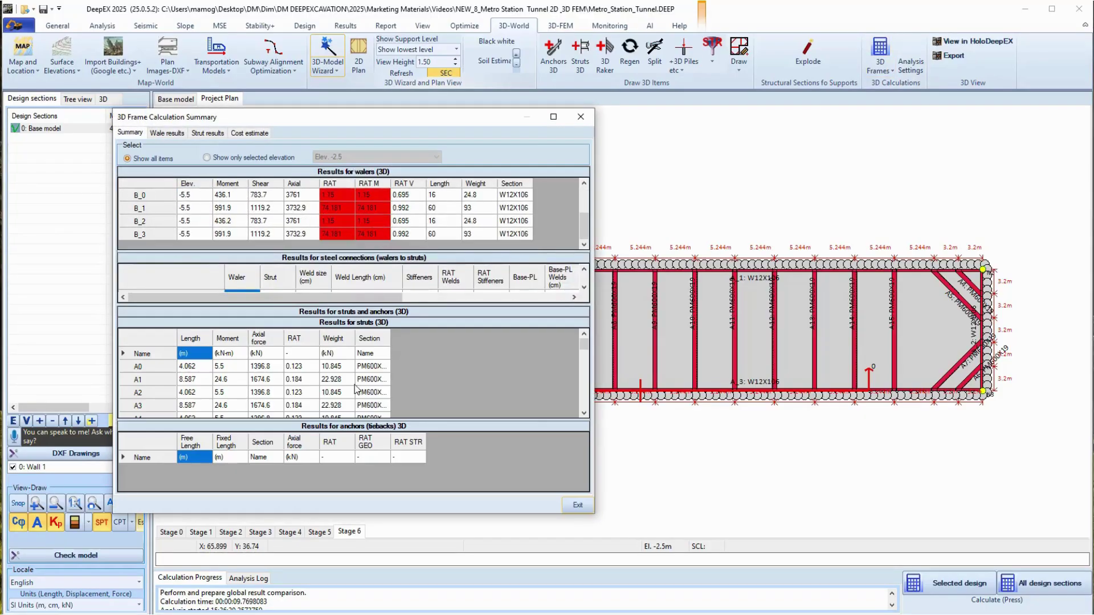
pyautogui.scroll(-4, 481, 413)
pyautogui.click(572, 506)
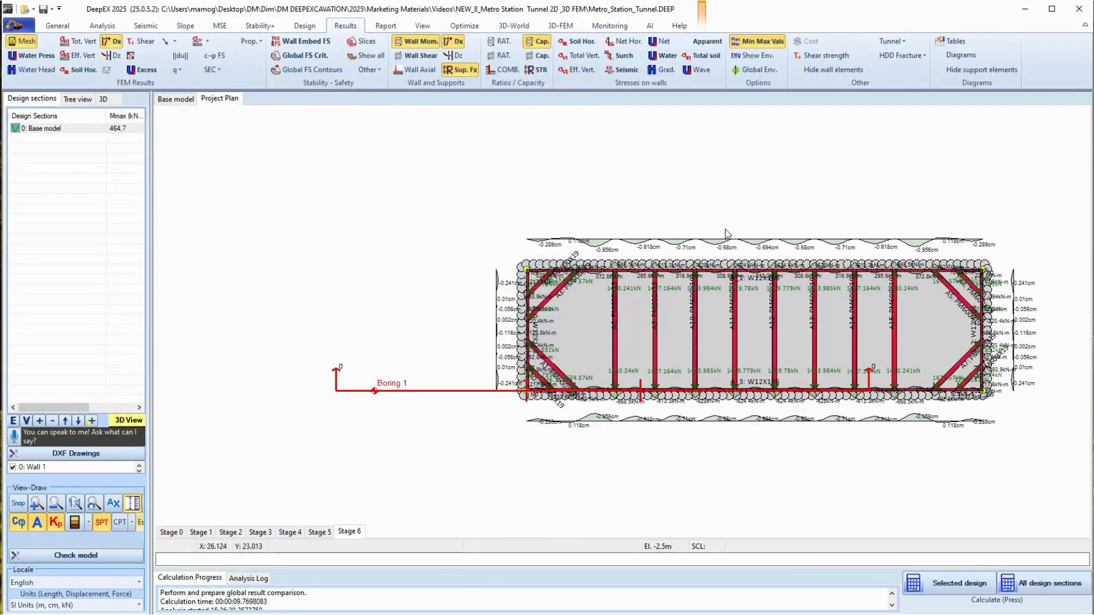
pyautogui.click(349, 531)
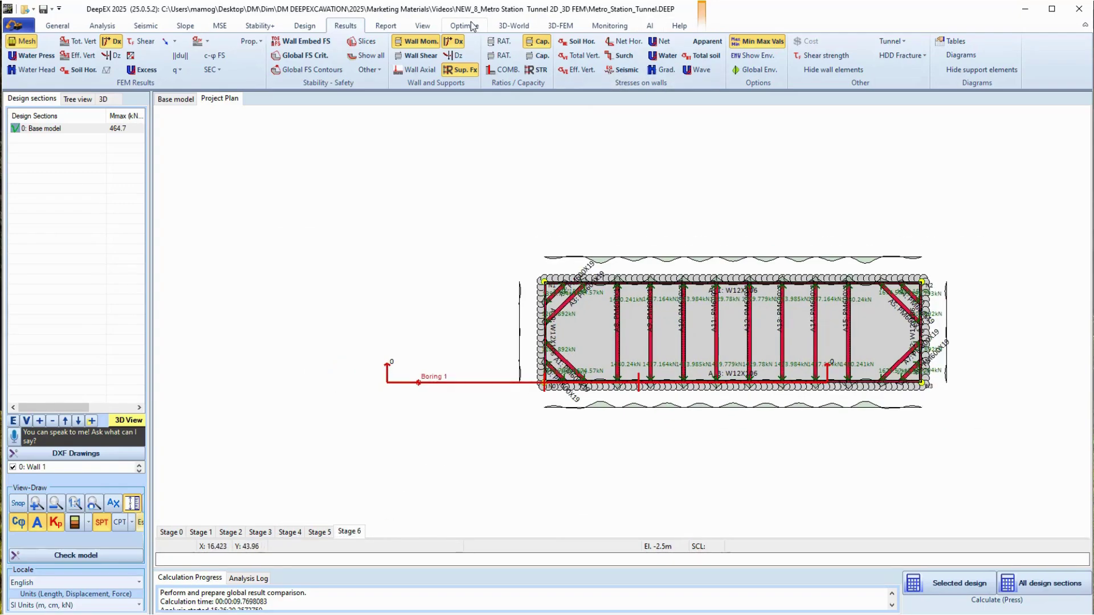
pyautogui.click(513, 26)
# Draw a 3D tunnel on the plan from left of the station to its left wall, at elevation -7.5.
pyautogui.click(739, 76)
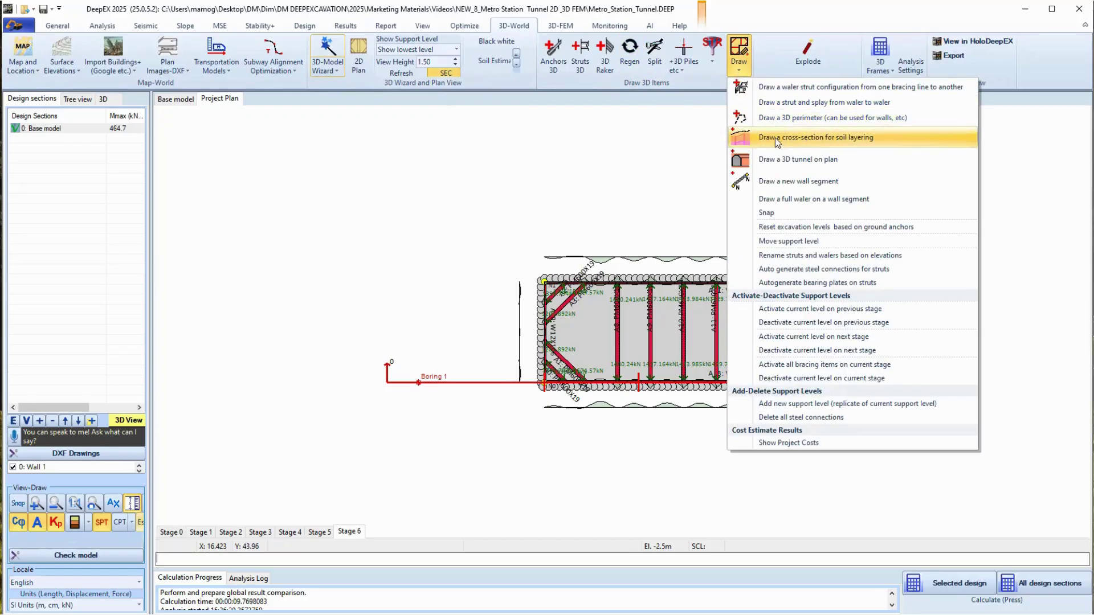
pyautogui.click(774, 163)
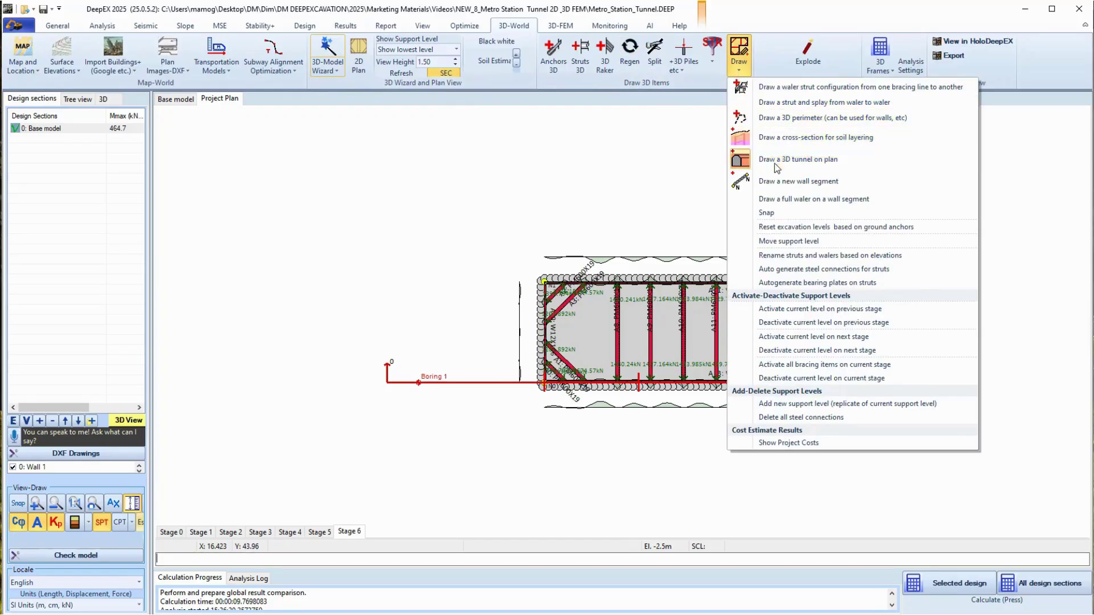
pyautogui.click(394, 334)
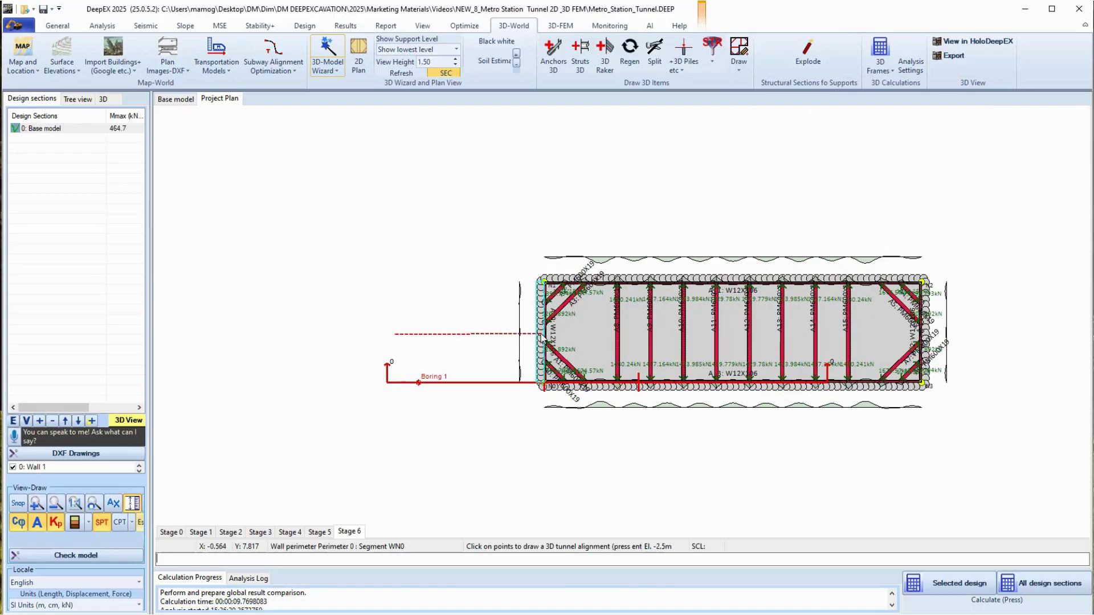
pyautogui.click(542, 337)
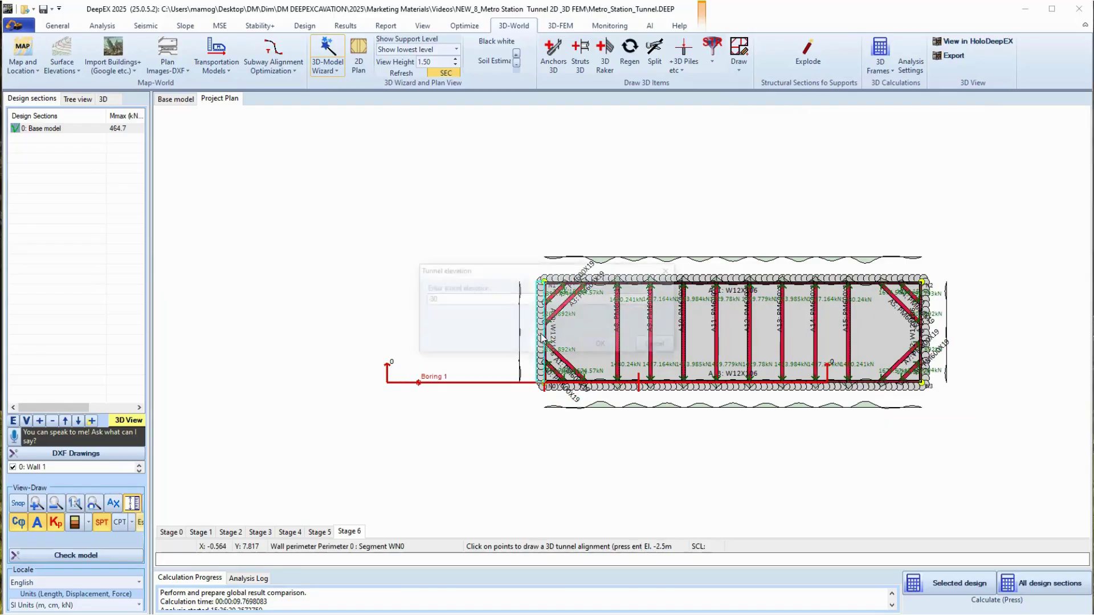
pyautogui.doubleClick(429, 300)
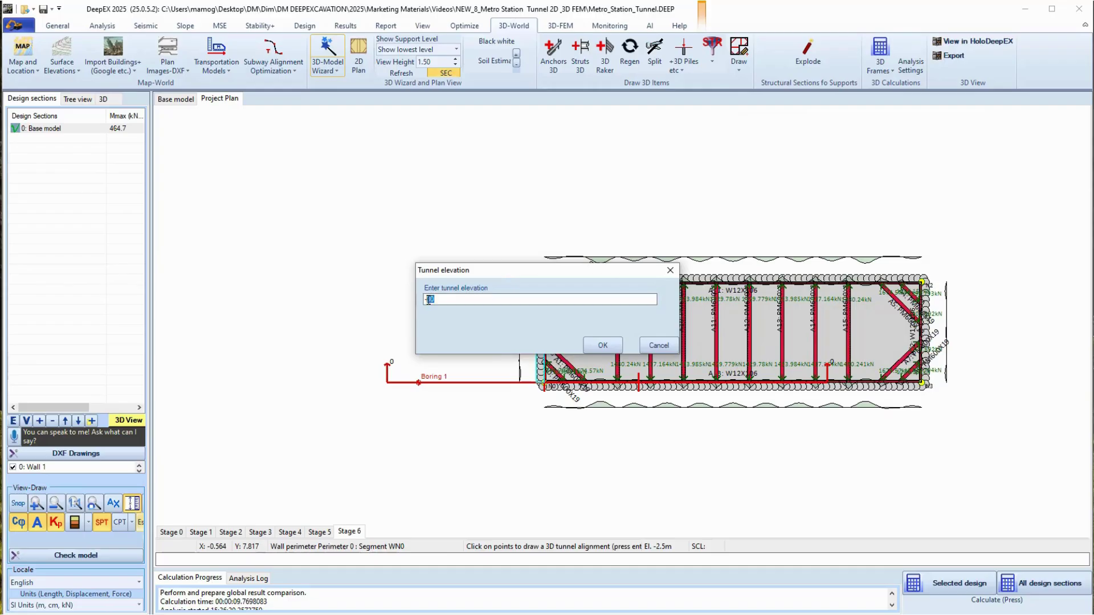
pyautogui.write('-7.5')
pyautogui.click(602, 345)
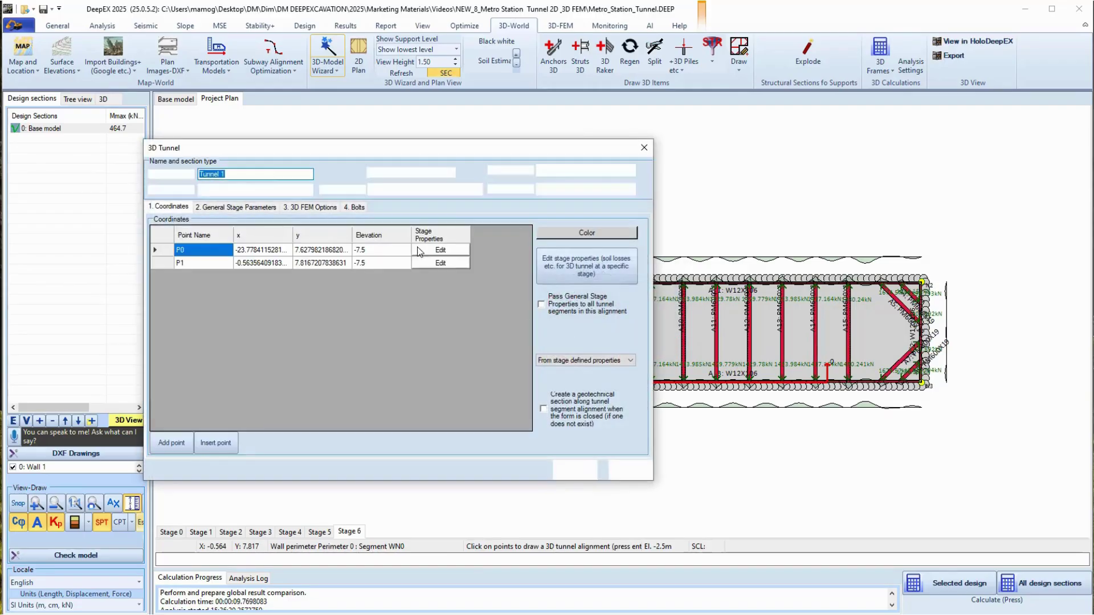
# Edit the tunnel's P0 x and y coordinates and clear P1's y coordinate.
pyautogui.click(271, 250)
pyautogui.write('-')
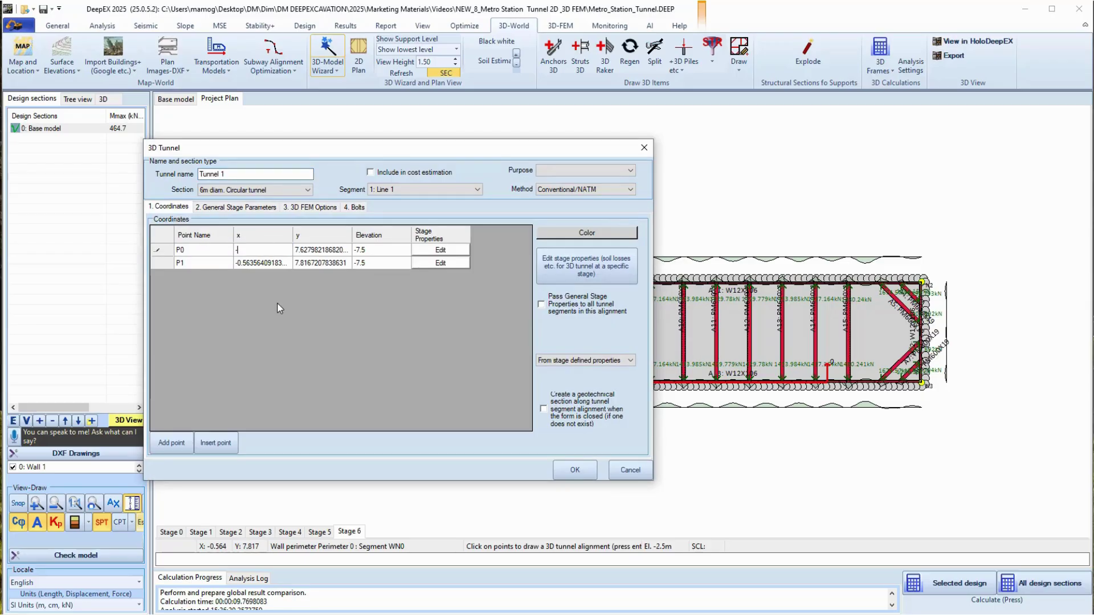
pyautogui.write('25')
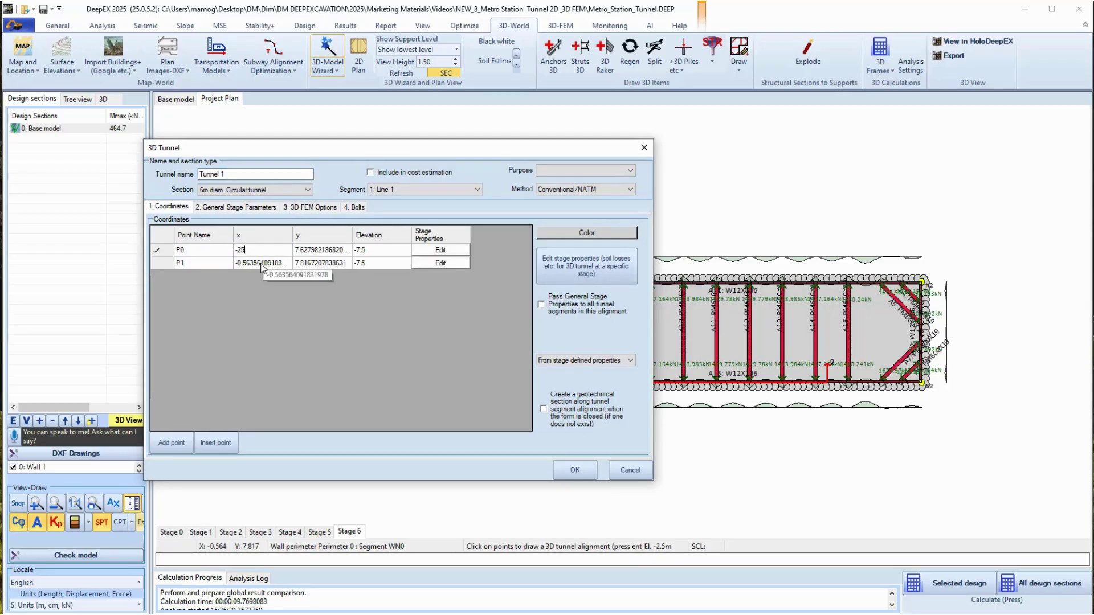
pyautogui.click(319, 251)
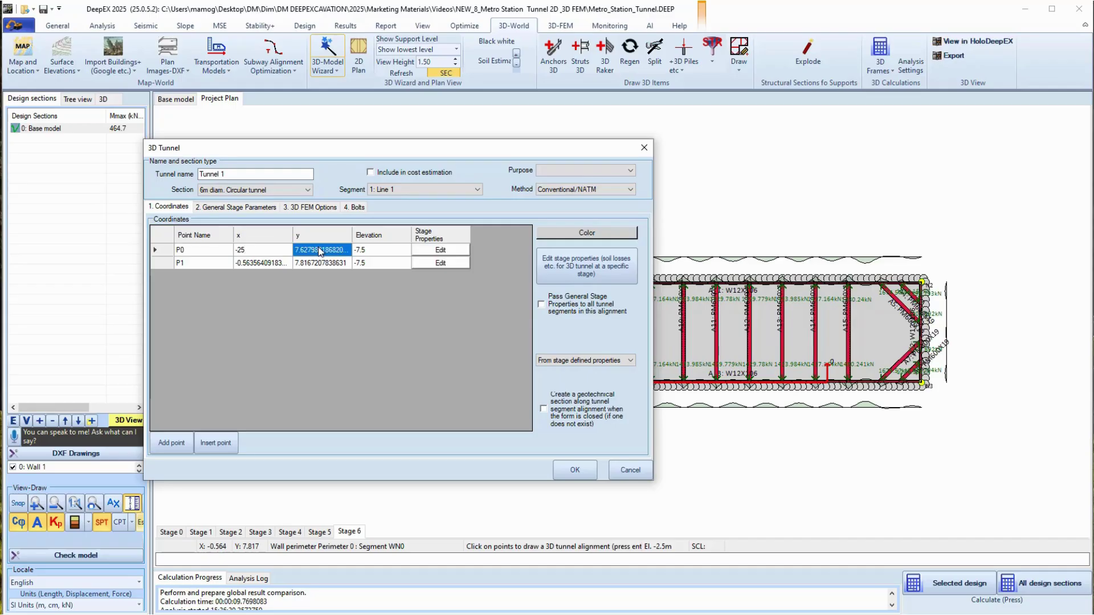
pyautogui.write('7.5')
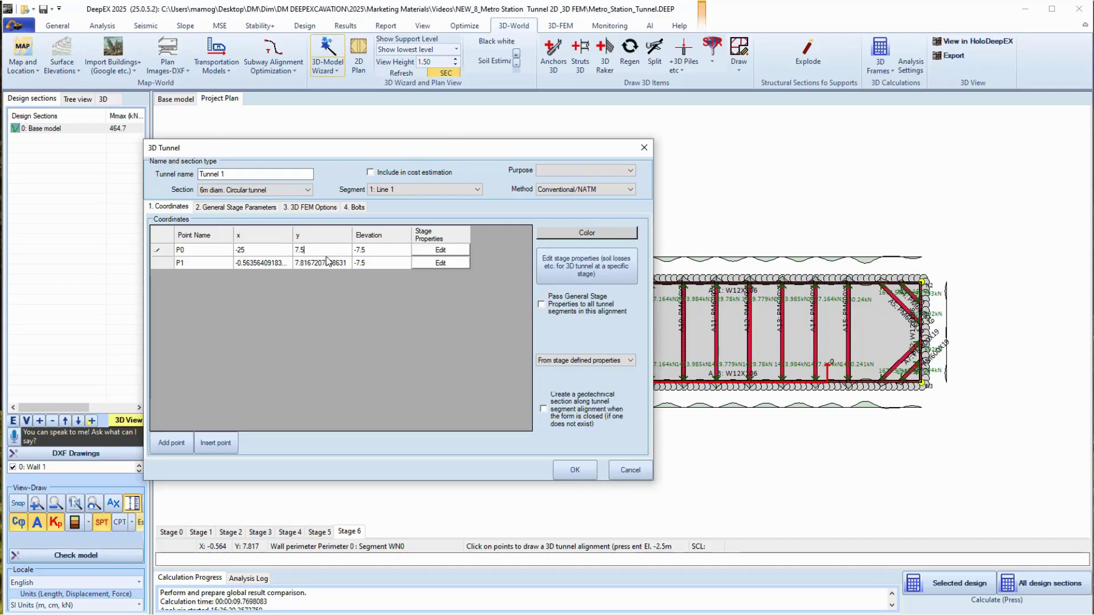
pyautogui.click(327, 264)
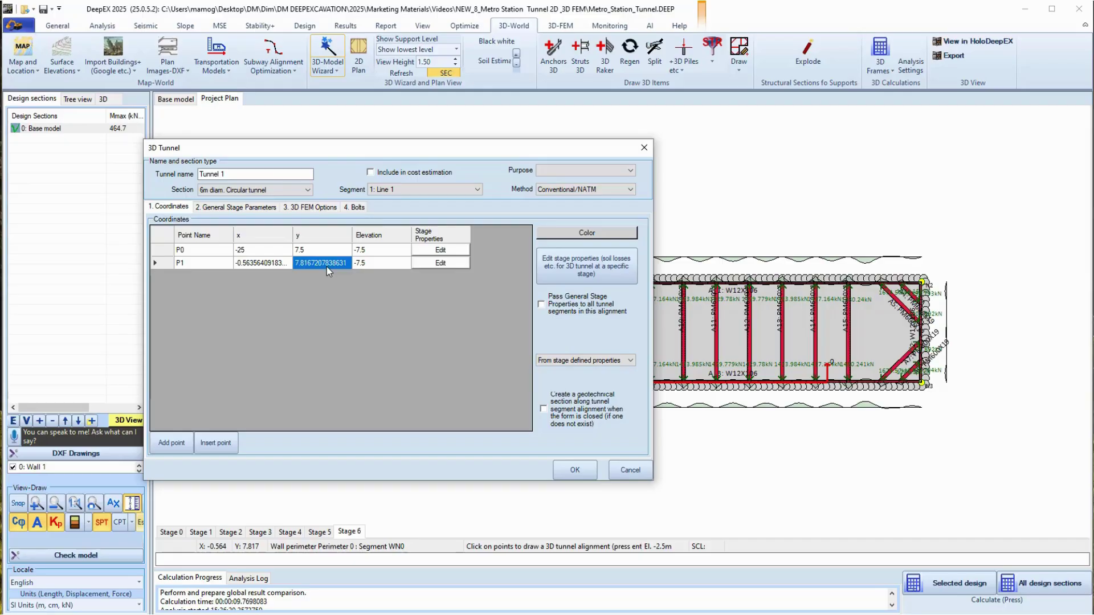
pyautogui.press('BackSpace')
# Set the tunnel purpose to Subway and choose its construction method.
pyautogui.click(564, 172)
pyautogui.click(585, 183)
pyautogui.click(585, 190)
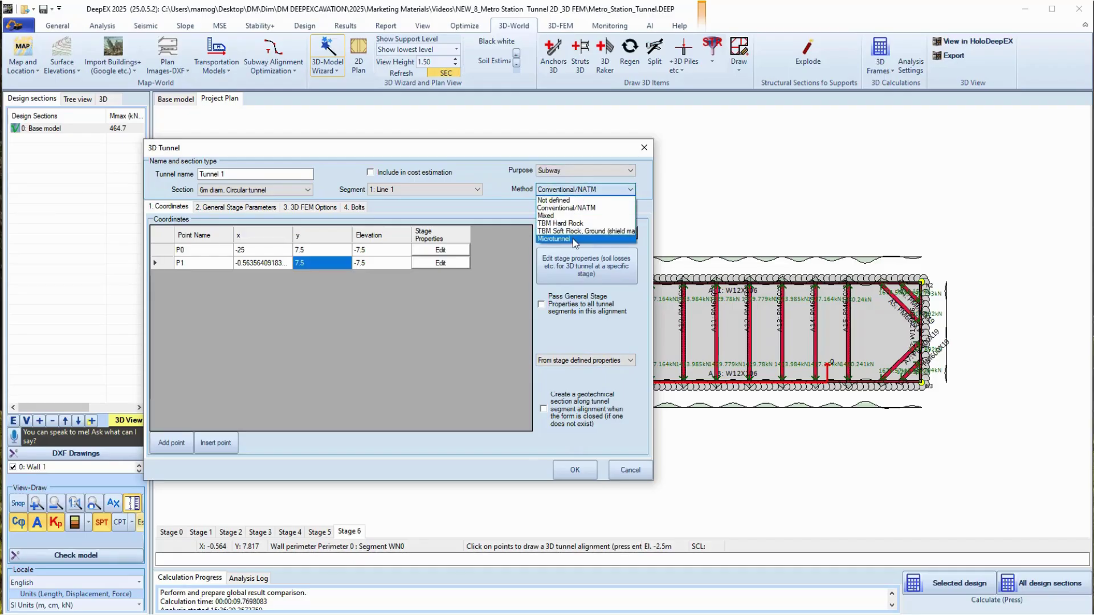
pyautogui.click(573, 230)
# Create Tunnel 1, extend it to the Perimeter 0 wall, and cut openings in crossed wall segments.
pyautogui.click(575, 469)
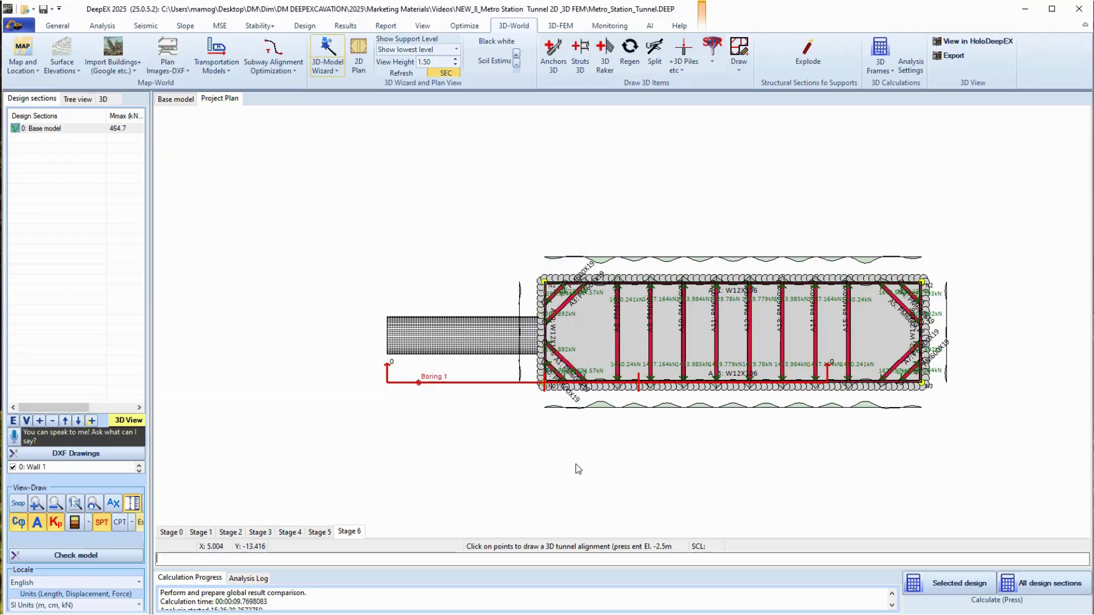
pyautogui.rightClick(466, 339)
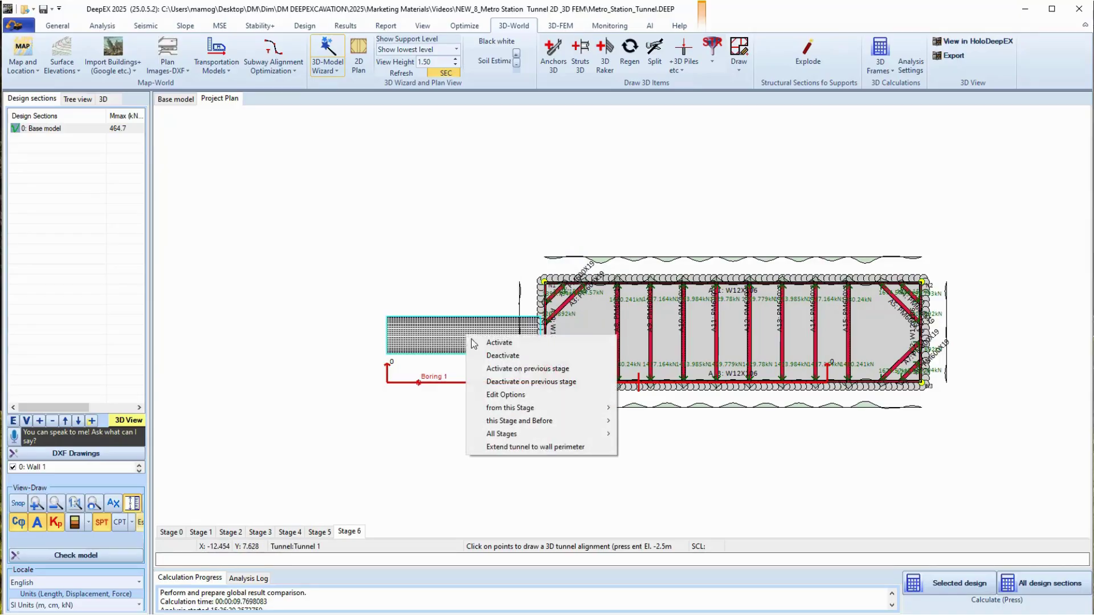
pyautogui.click(518, 450)
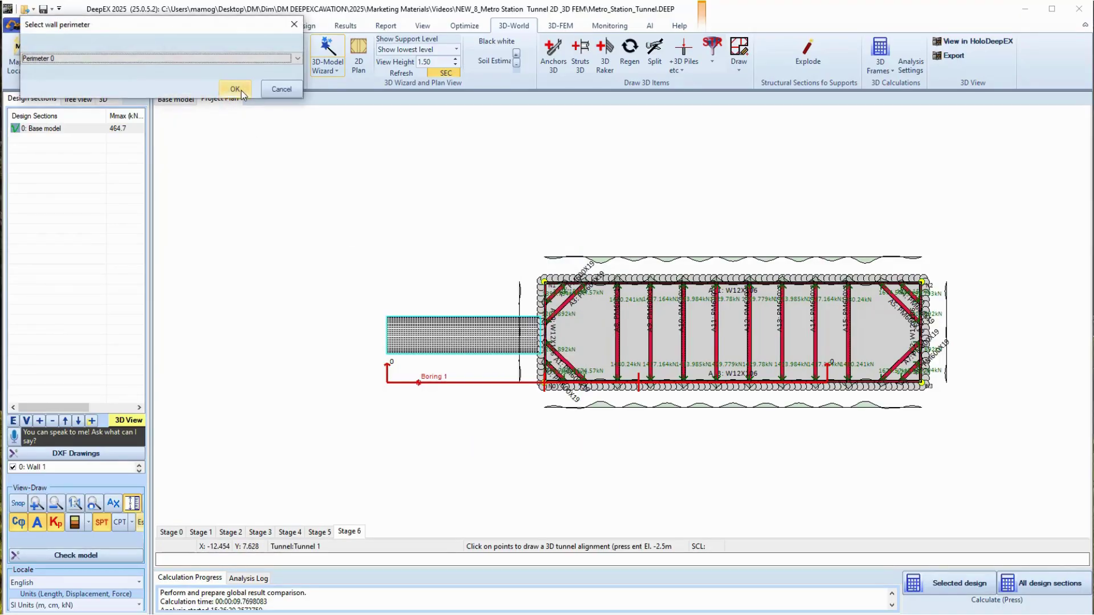
pyautogui.click(235, 89)
pyautogui.click(611, 351)
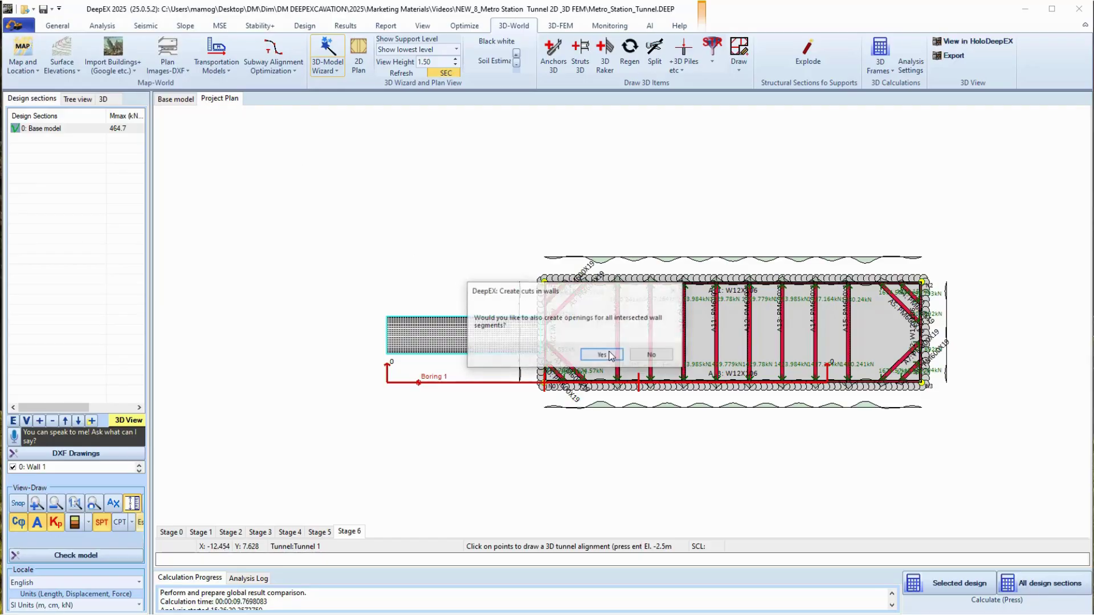
pyautogui.click(607, 356)
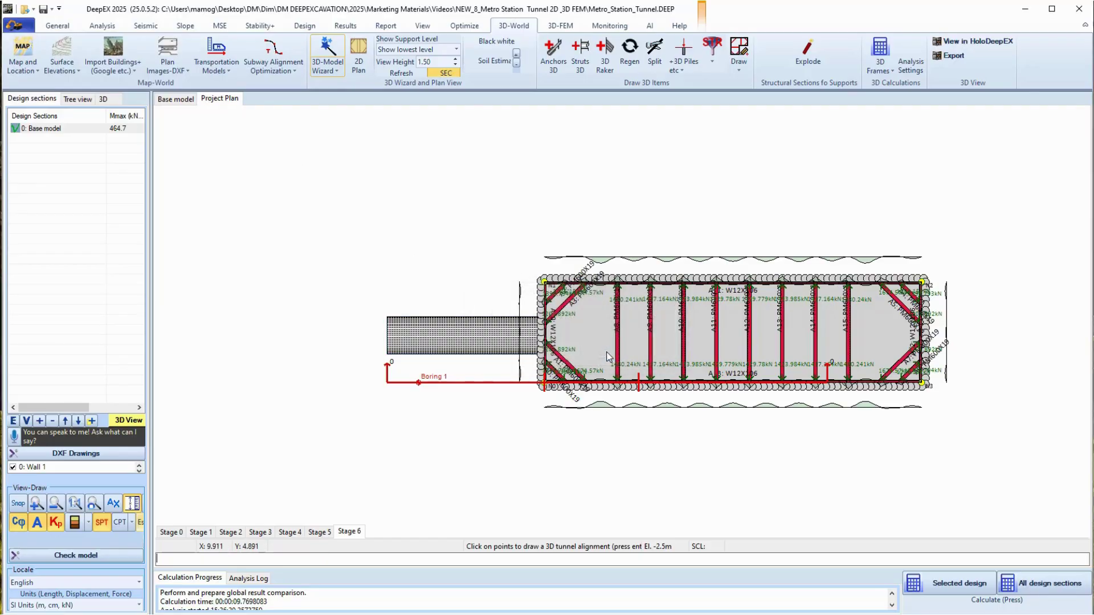
# Deactivate Tunnel 1 for Stage 5 and all earlier stages.
pyautogui.click(319, 532)
pyautogui.rightClick(464, 336)
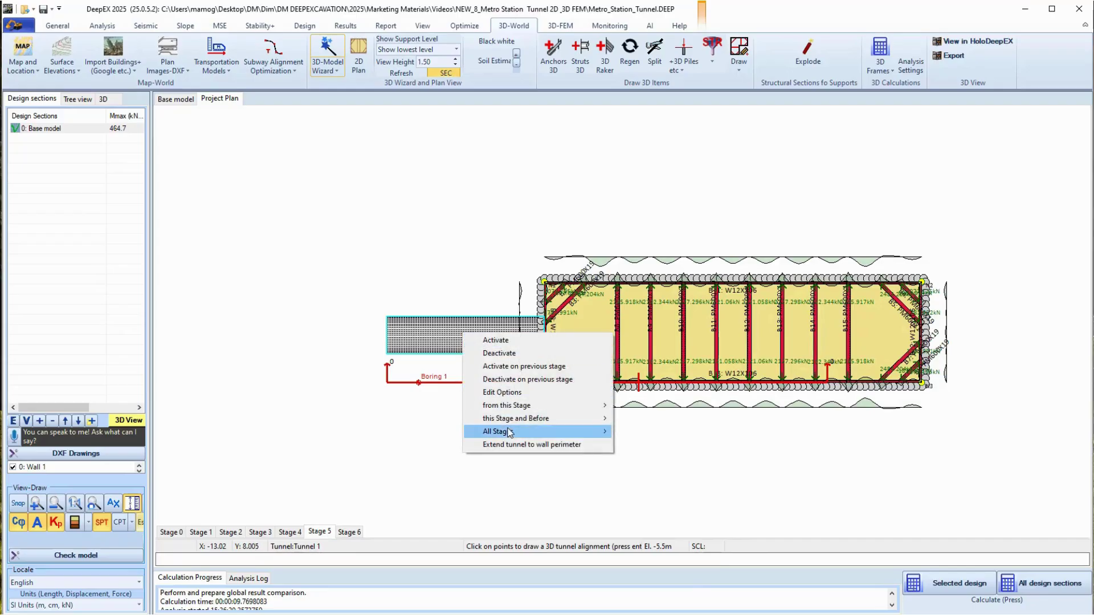
pyautogui.moveTo(568, 422)
pyautogui.click(638, 433)
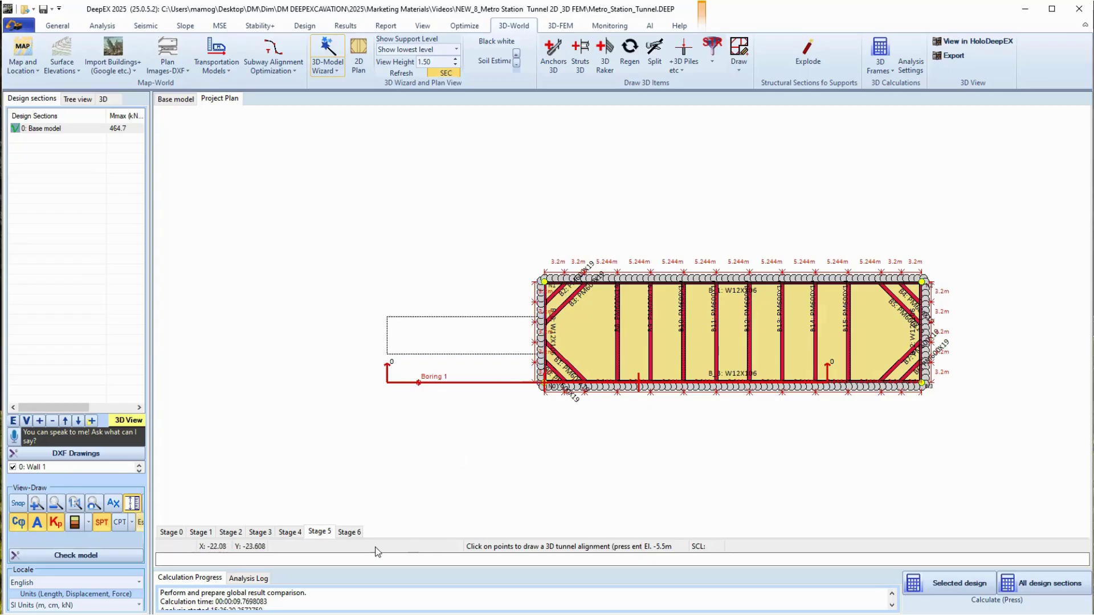
# Check the circular cut listed on wall segment WN0's Cuts tab.
pyautogui.doubleClick(541, 312)
pyautogui.click(333, 256)
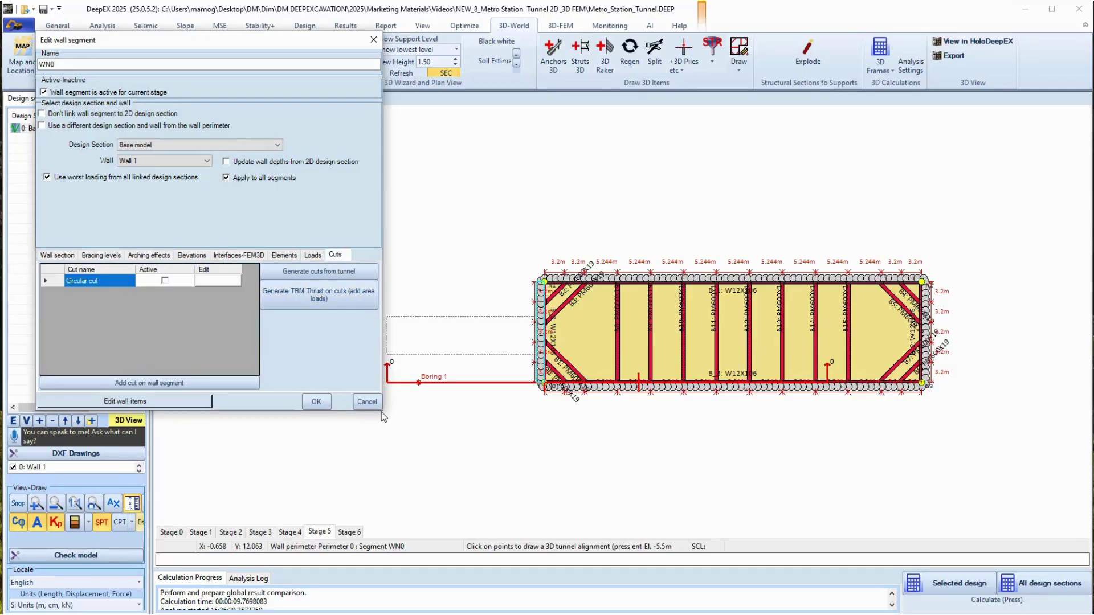
pyautogui.click(366, 401)
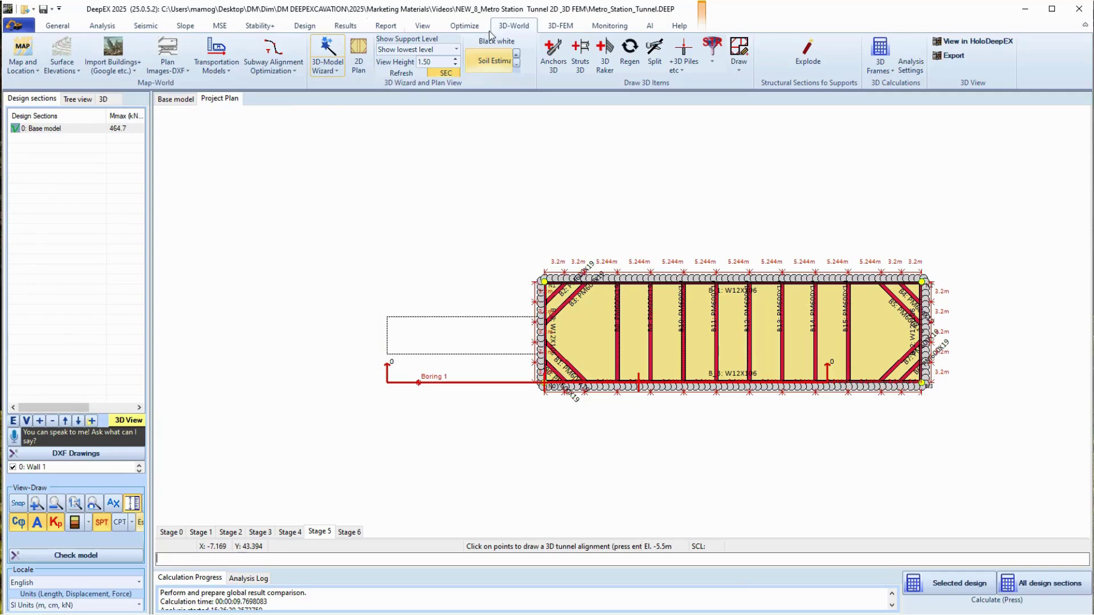
# Show the 3D FEM model of the station at Stage 6.
pyautogui.click(571, 28)
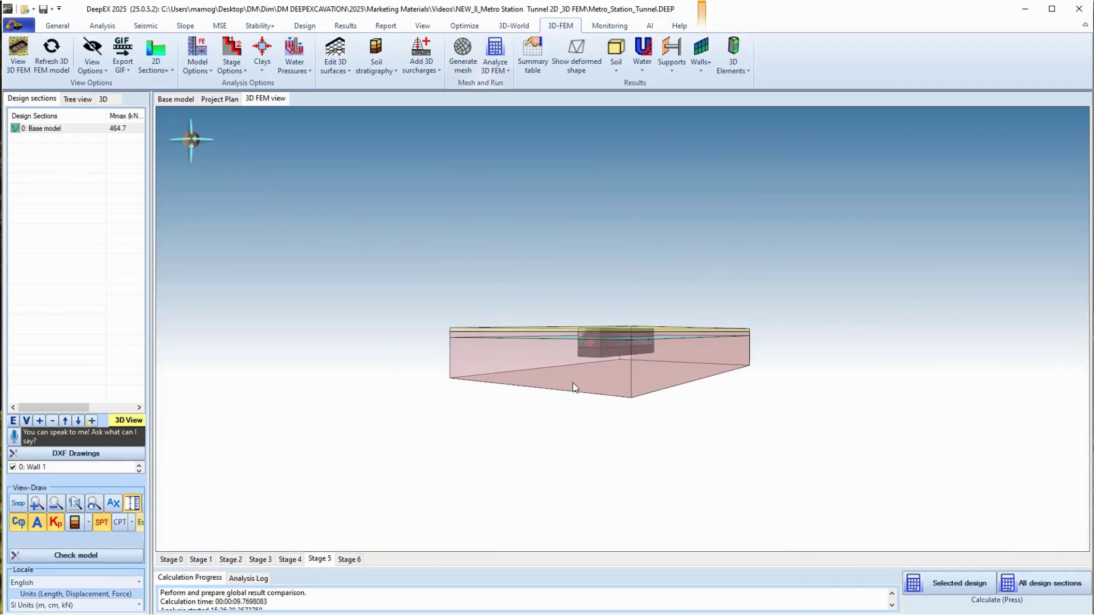
pyautogui.click(354, 559)
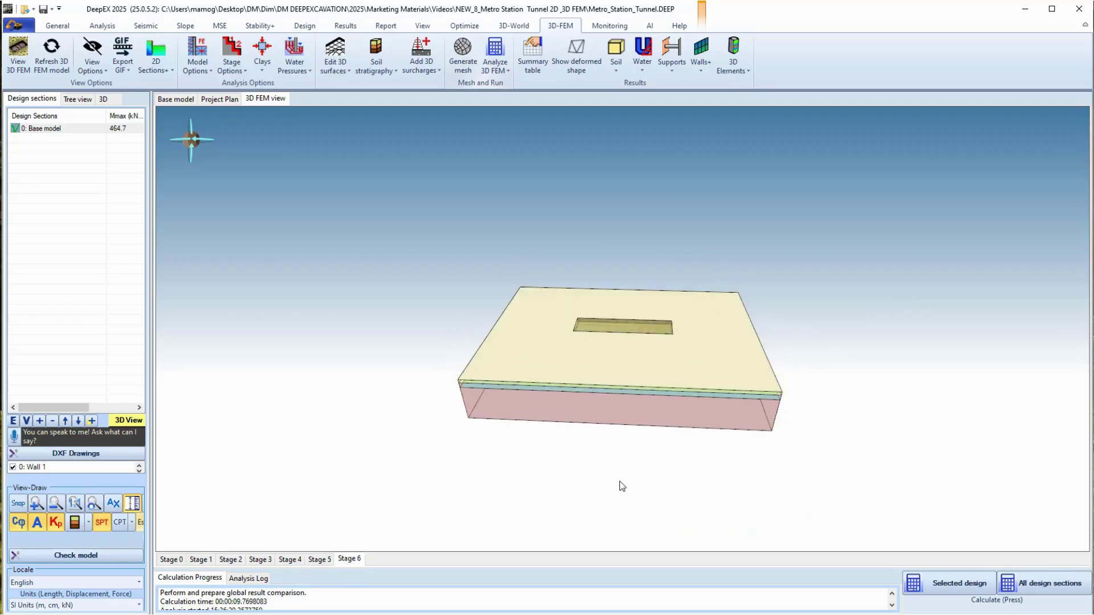
# In the 3D FEM model settings, change Xmin to -25 and Ymax to 45.
pyautogui.click(199, 66)
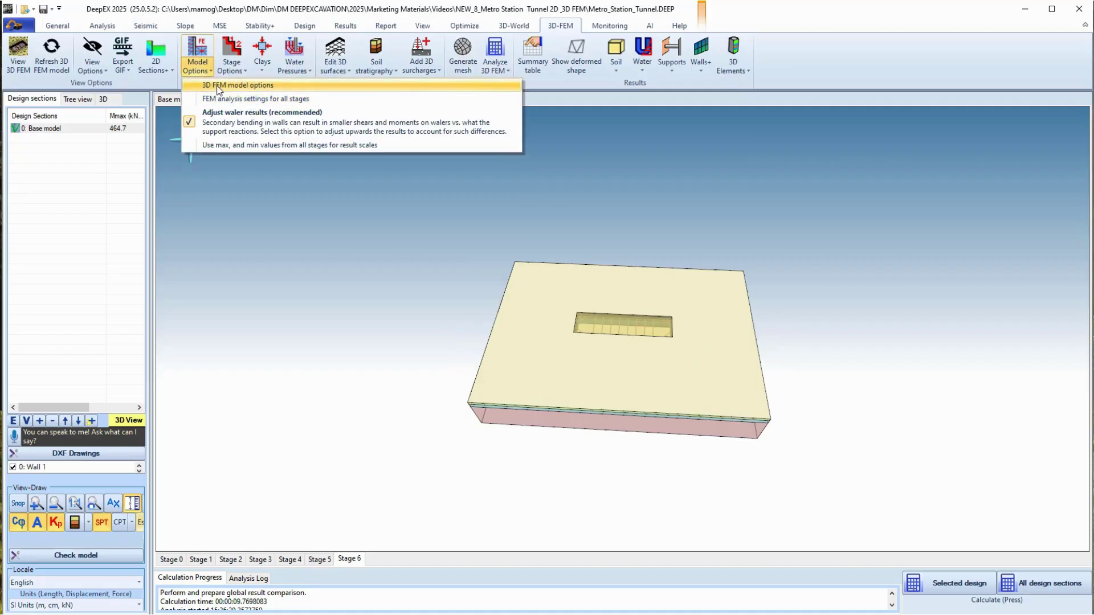
pyautogui.click(222, 85)
pyautogui.moveTo(113, 84); pyautogui.dragTo(102, 82)
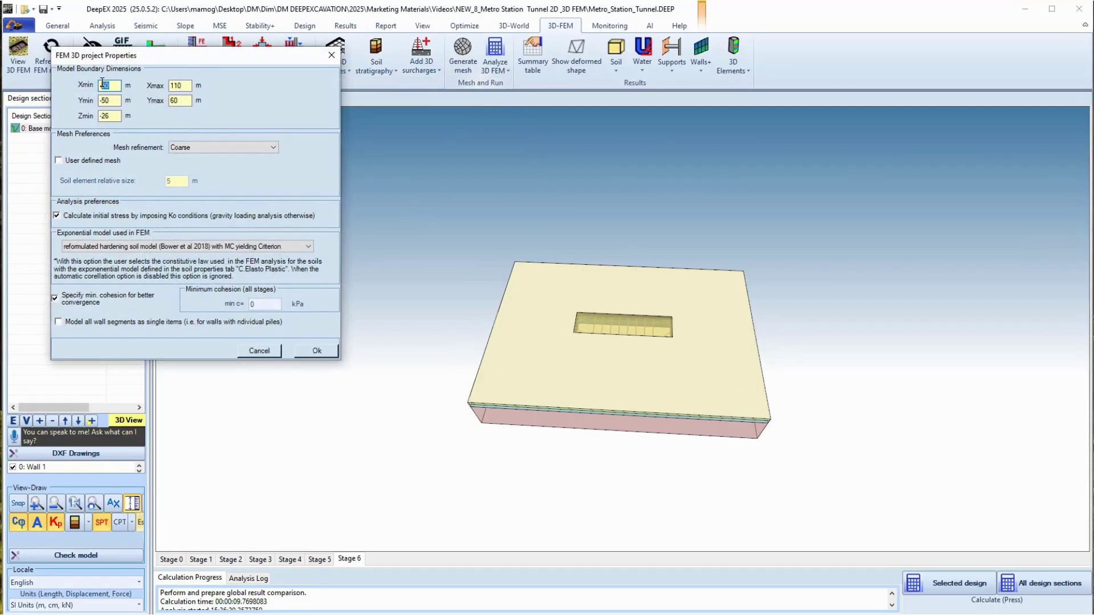
pyautogui.click(184, 86)
pyautogui.moveTo(182, 100); pyautogui.dragTo(163, 103)
pyautogui.moveTo(733, 361); pyautogui.dragTo(749, 386)
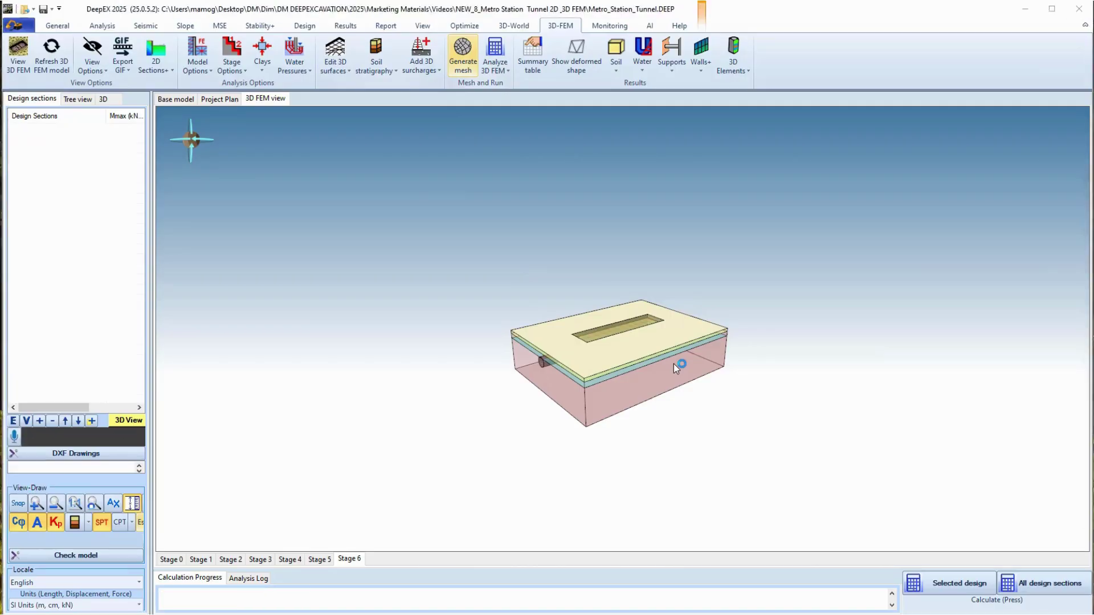
# Dismiss the mesh-completed message and inspect the meshed station model from a new angle.
pyautogui.click(624, 351)
pyautogui.scroll(5, 626, 355)
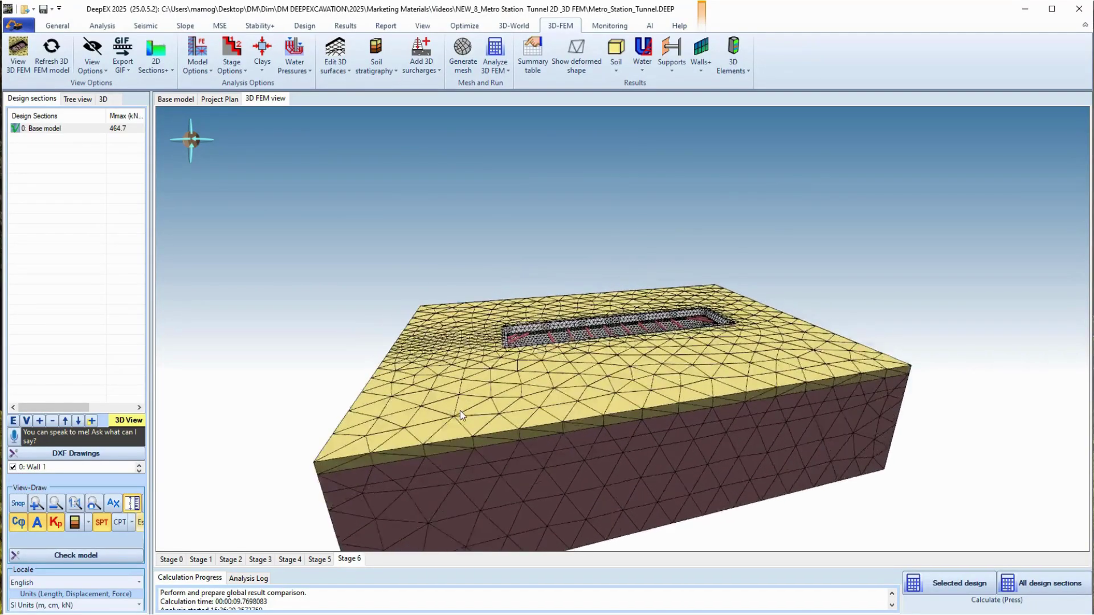
pyautogui.moveTo(459, 410); pyautogui.dragTo(589, 379)
pyautogui.scroll(-3, 620, 460)
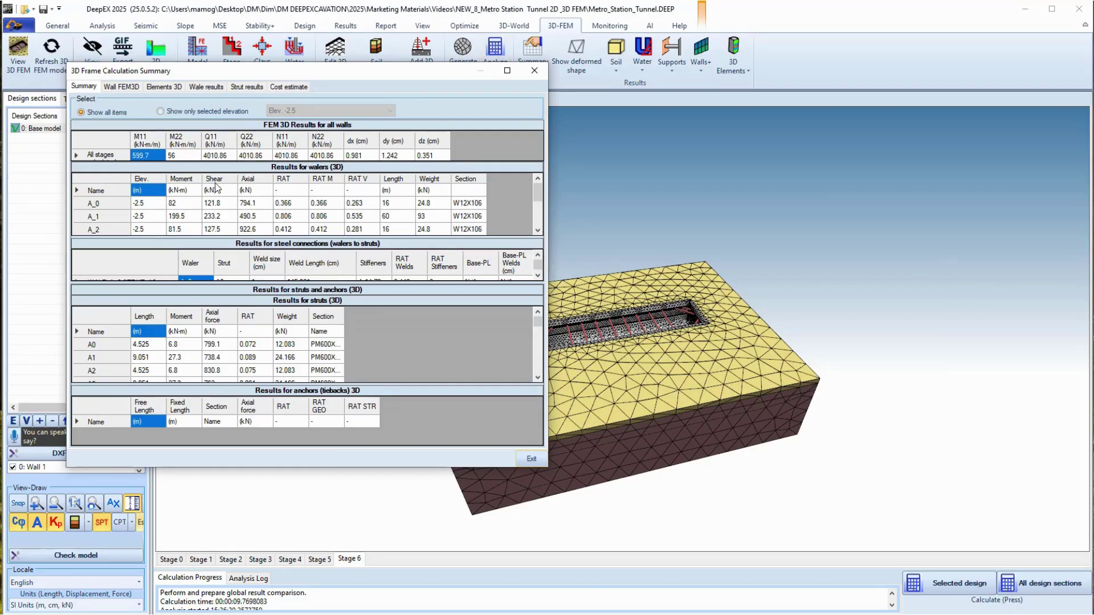
# Review the Wall FEM3D and Strut result tables, then exit the calculation summary.
pyautogui.scroll(-3, 249, 206)
pyautogui.scroll(3, 288, 224)
pyautogui.scroll(-3, 248, 328)
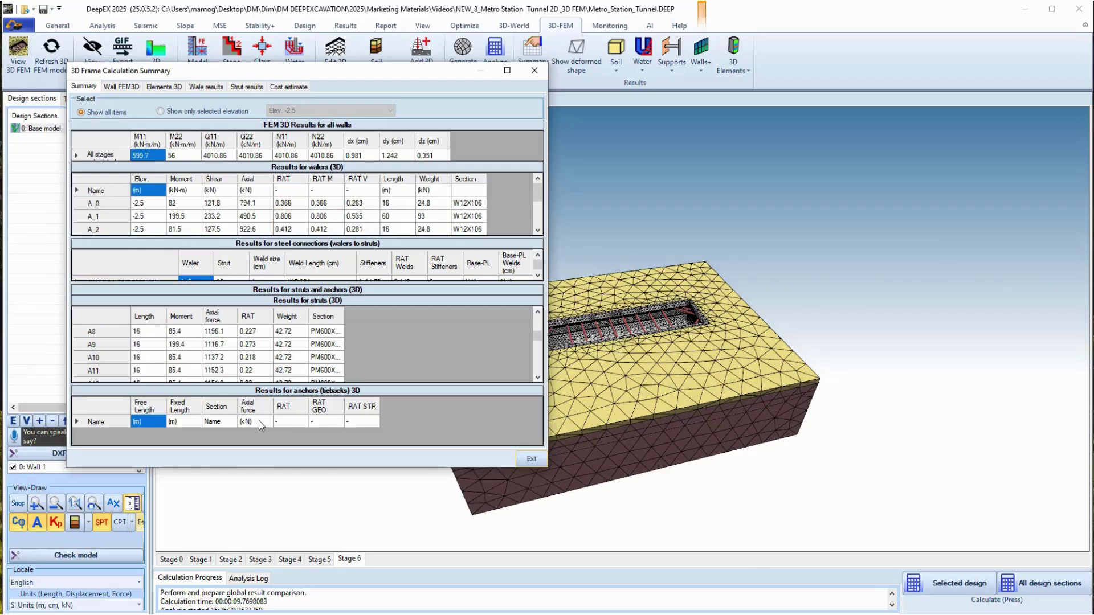
pyautogui.click(121, 86)
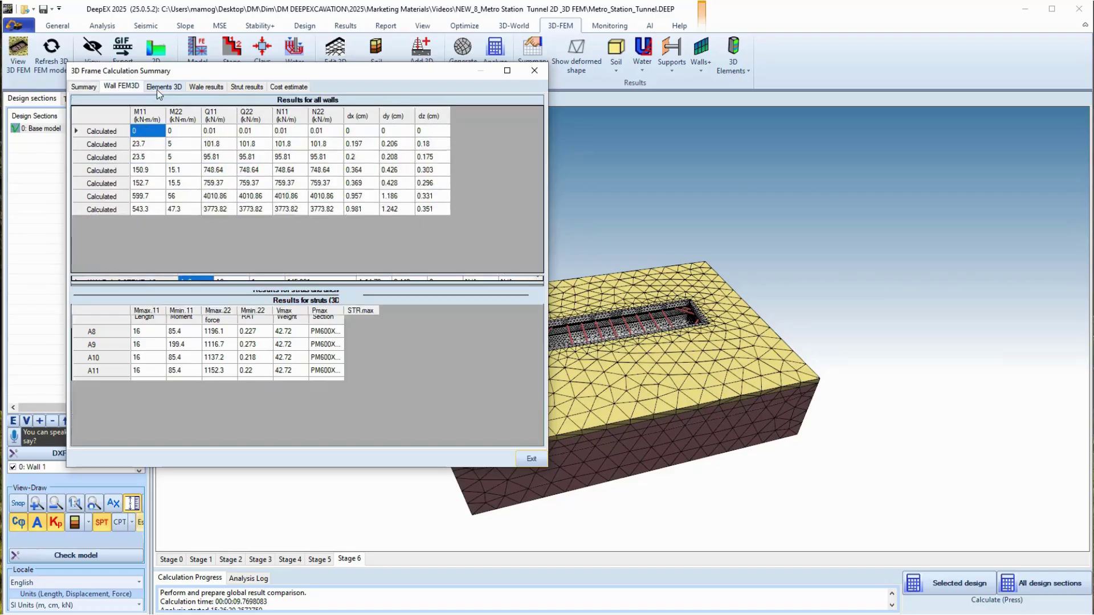
pyautogui.click(247, 86)
pyautogui.click(524, 458)
pyautogui.scroll(3, 692, 418)
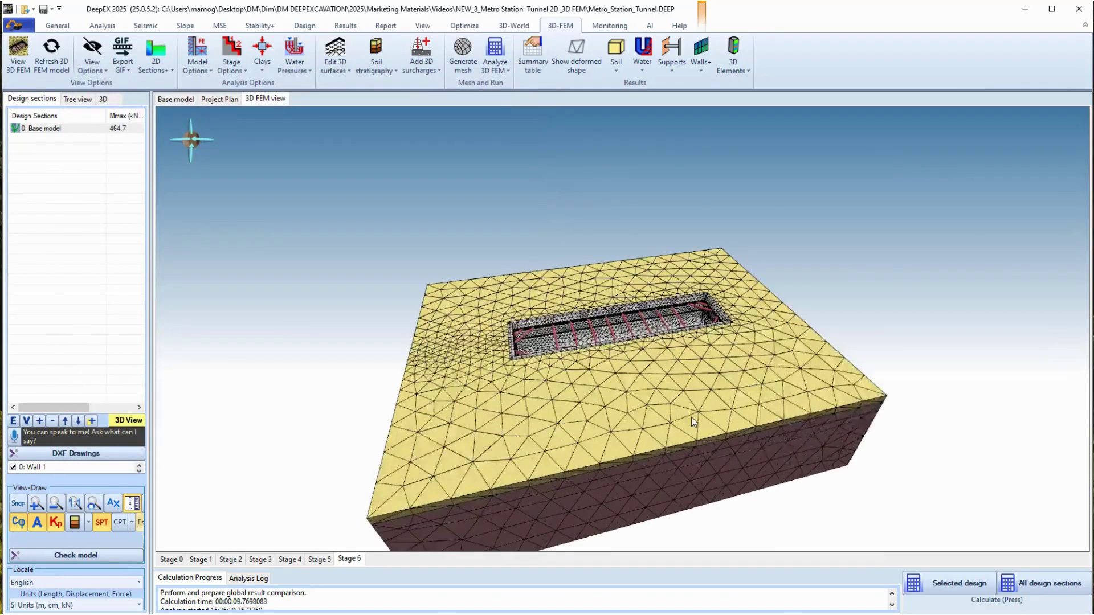
# Tilt the mesh slightly and display soil Settlement (zz) contours.
pyautogui.moveTo(557, 456); pyautogui.dragTo(655, 330)
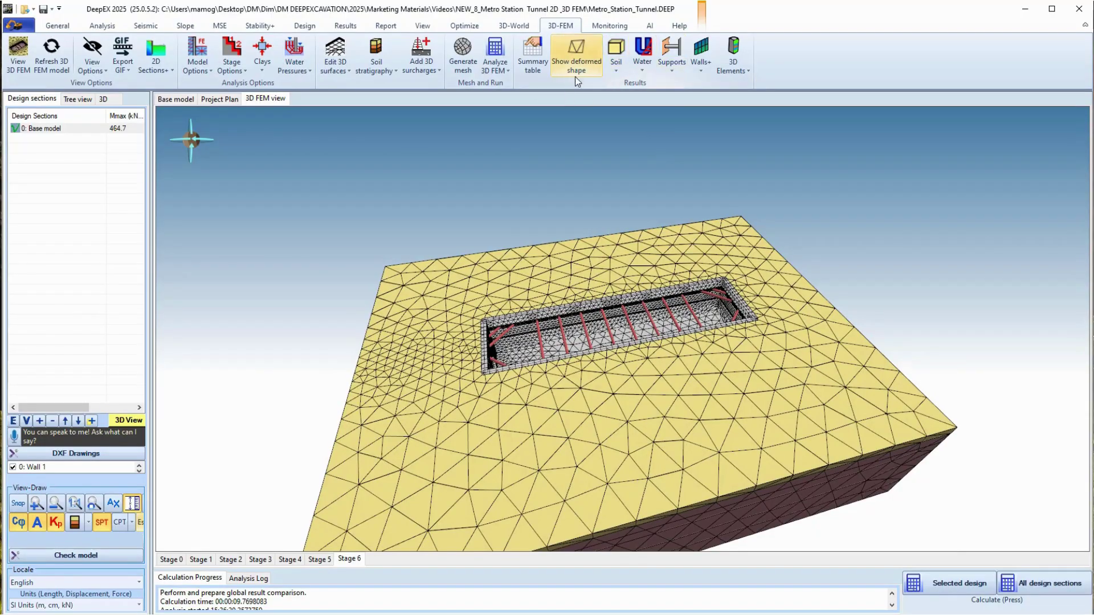
pyautogui.click(613, 73)
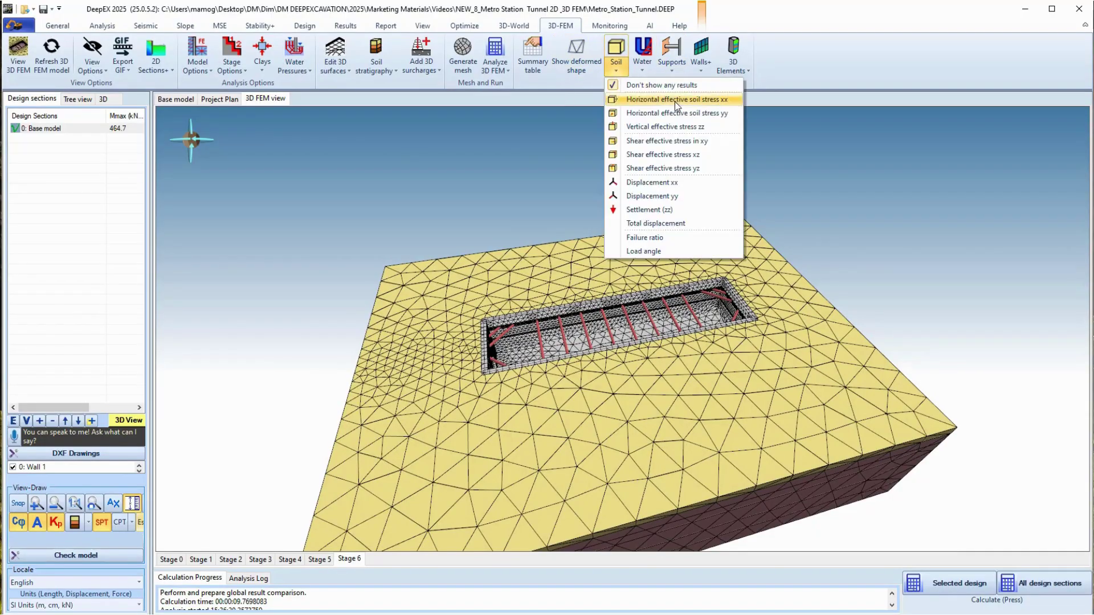
pyautogui.click(664, 210)
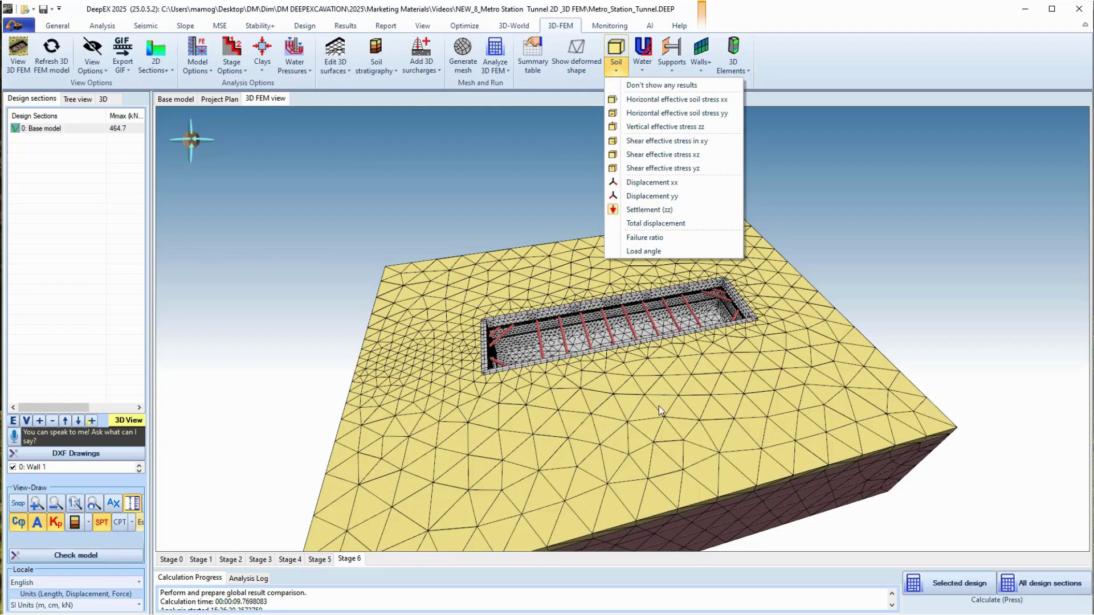
# Step through Stage 3 and Stage 4 to Stage 5 settlement results, ranging -0.747 to 2.018 cm.
pyautogui.click(259, 559)
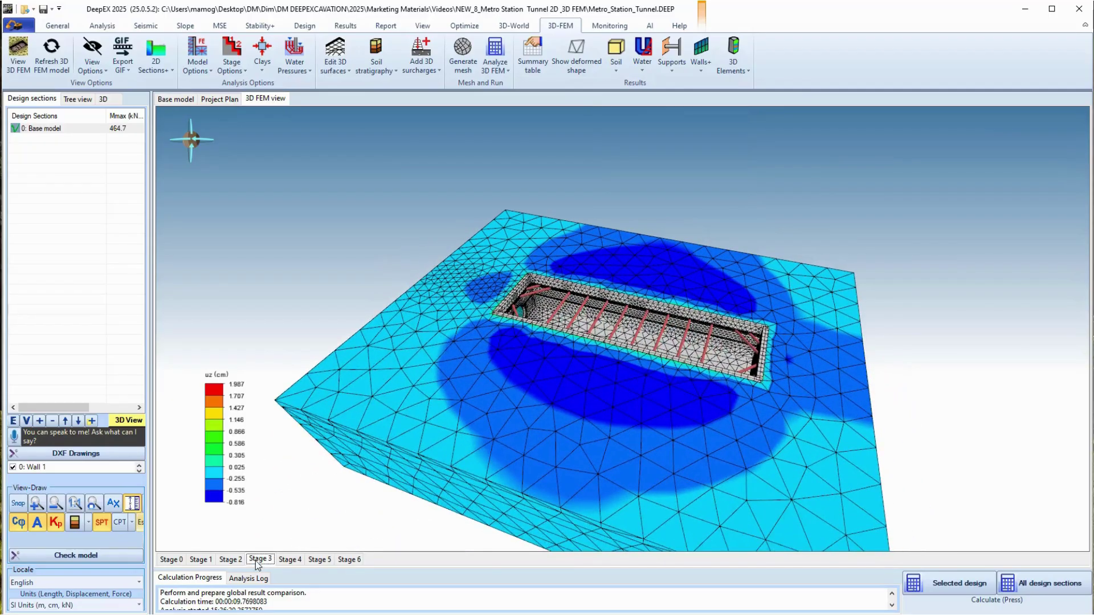
pyautogui.click(296, 560)
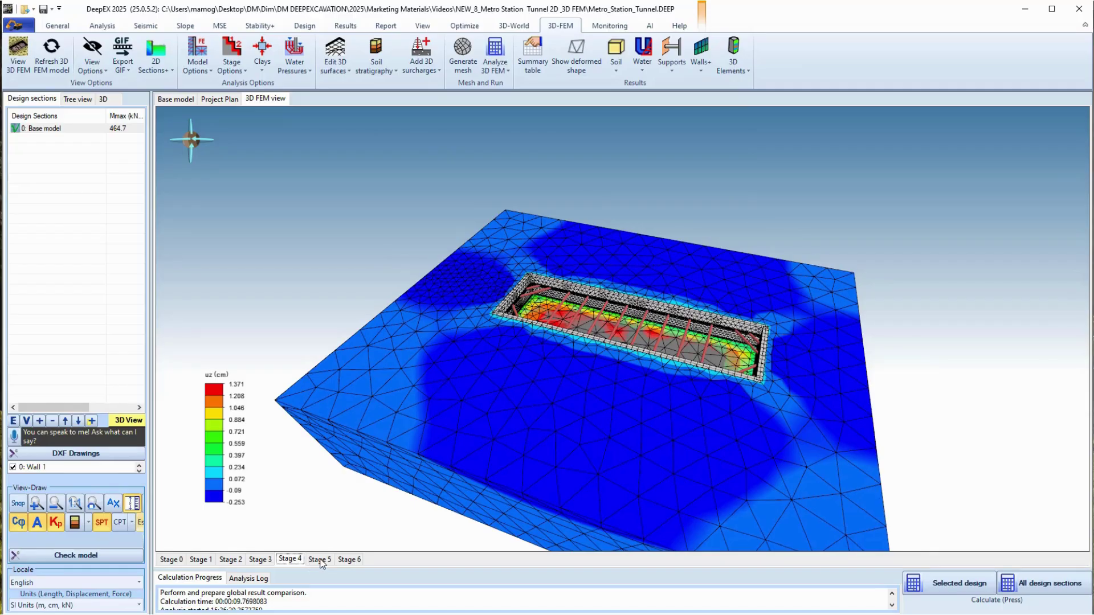
pyautogui.click(320, 560)
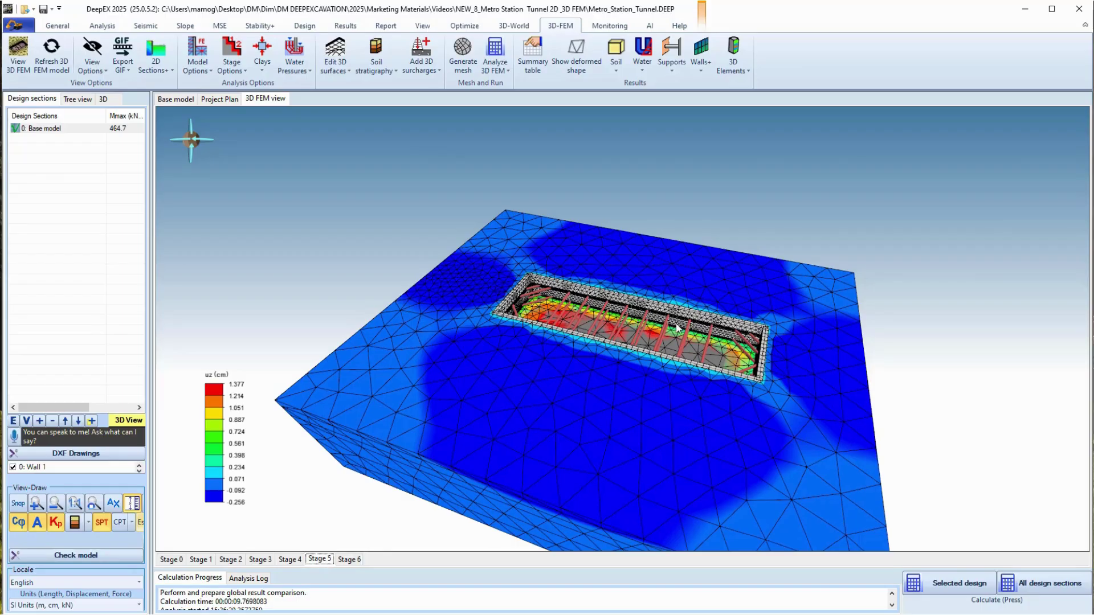
pyautogui.scroll(4, 681, 341)
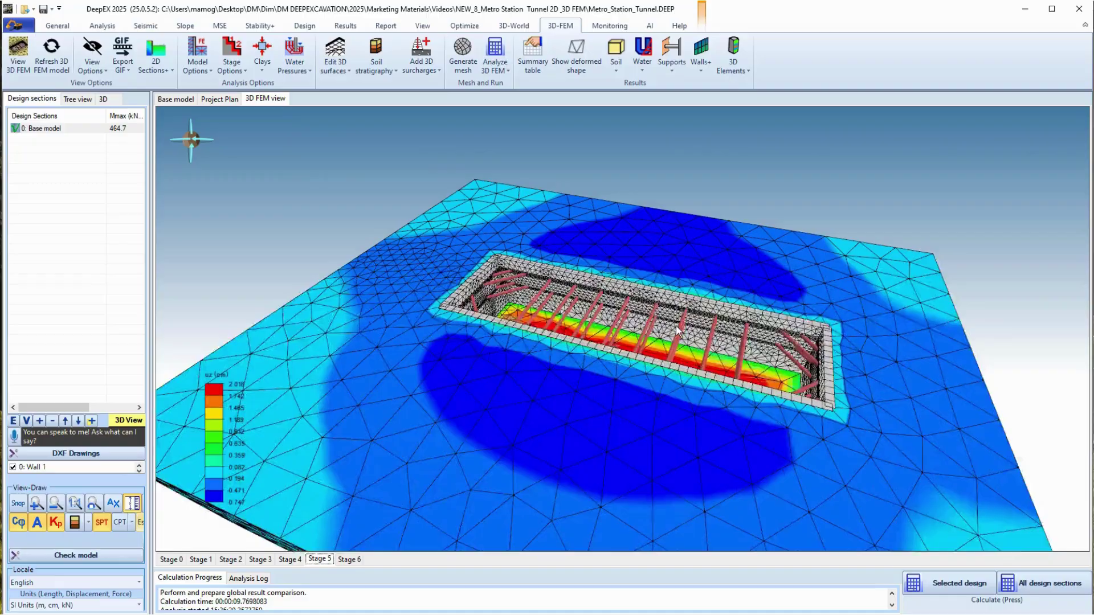
pyautogui.scroll(-3, 701, 383)
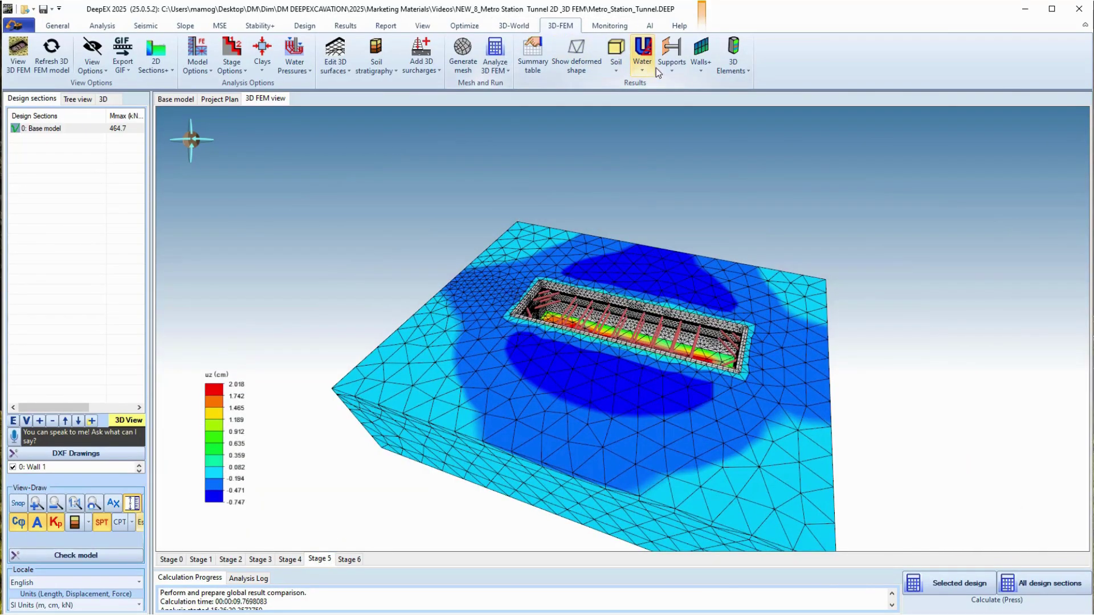
# Show support Axial reactions, set Soil to Don't show any results, and orbit along the excavation.
pyautogui.click(681, 70)
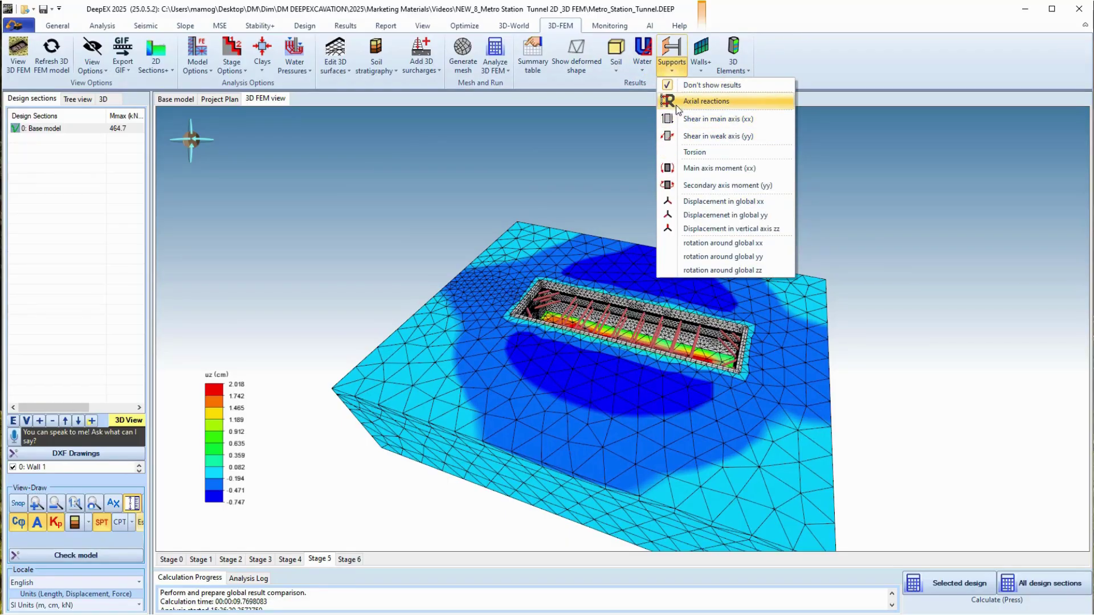
pyautogui.click(611, 66)
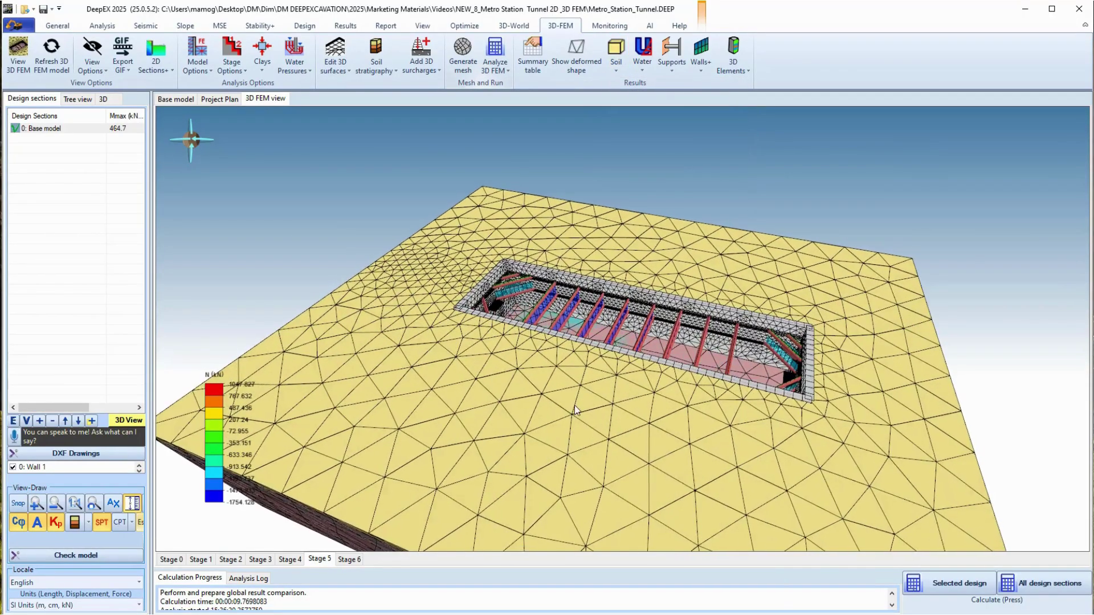
pyautogui.moveTo(575, 407); pyautogui.dragTo(1058, 219)
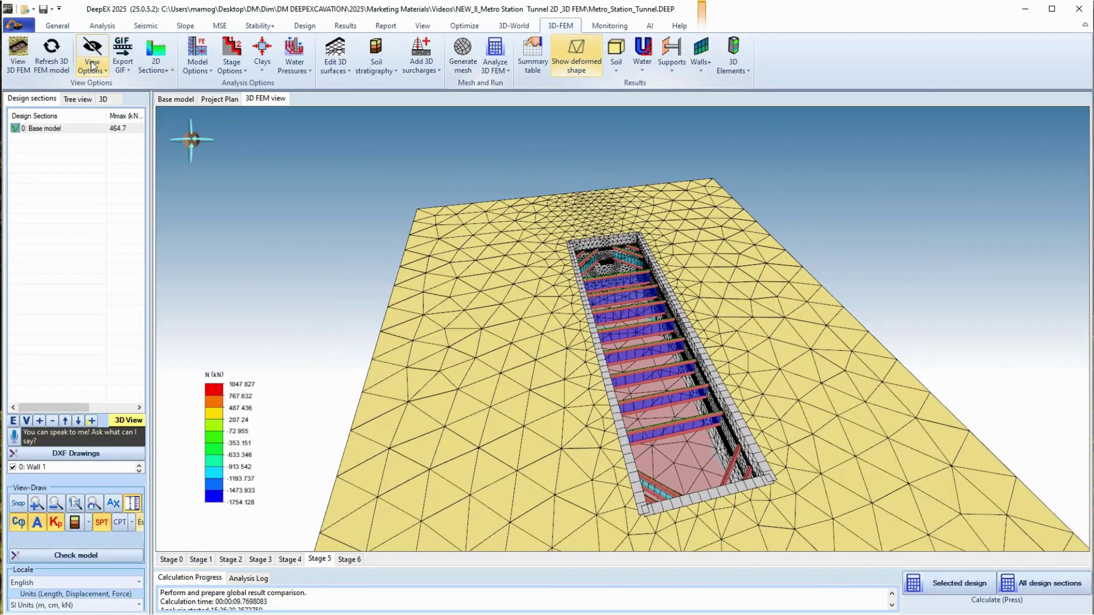
# Turn on Hide water surfaces in the View Options.
pyautogui.click(96, 70)
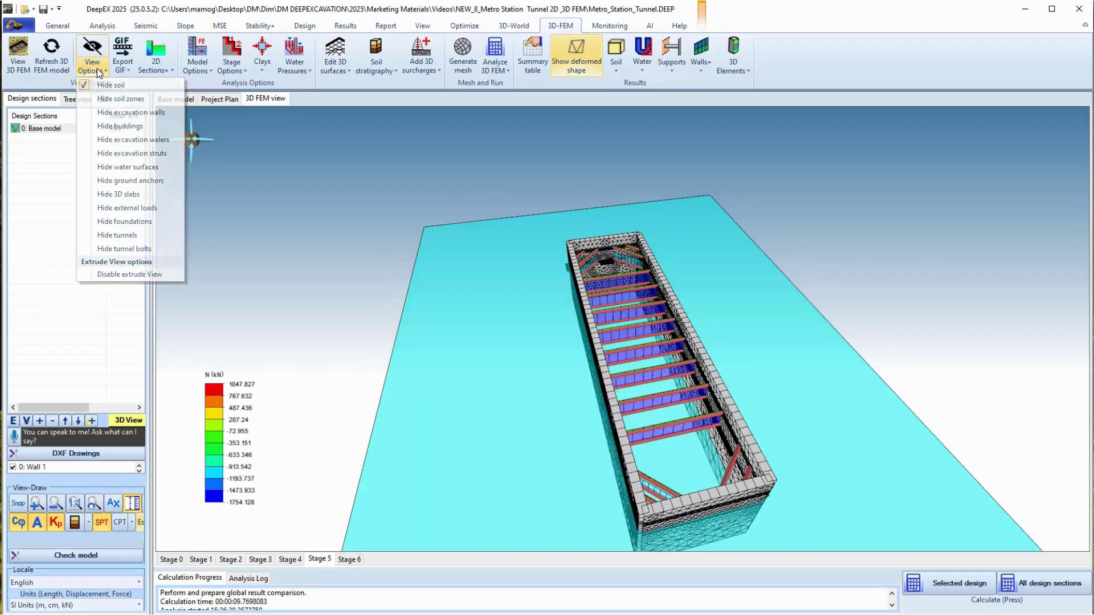
pyautogui.click(140, 167)
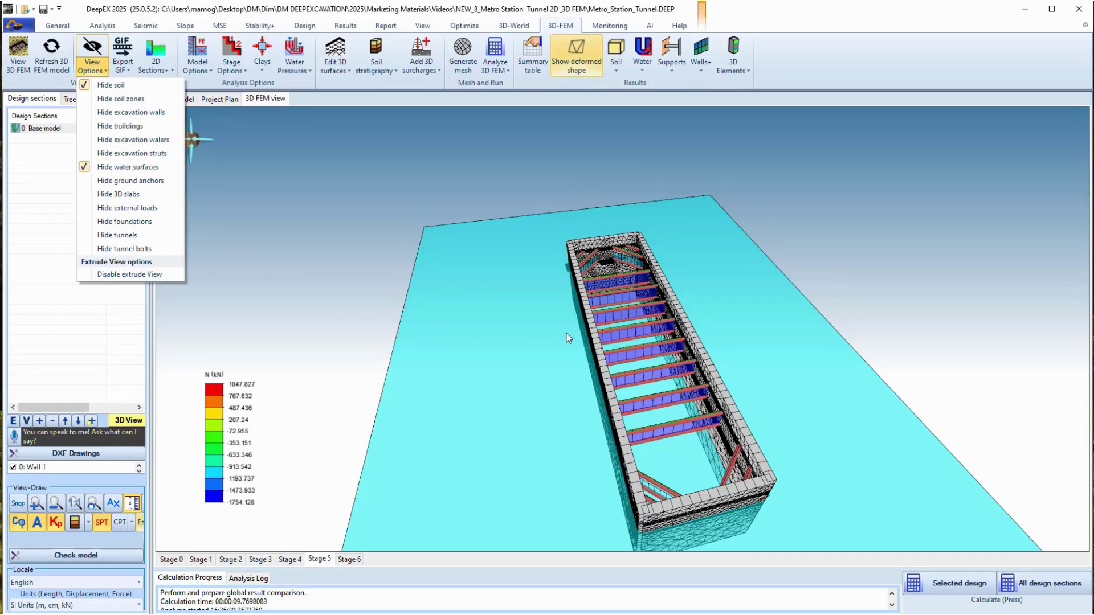
pyautogui.click(345, 328)
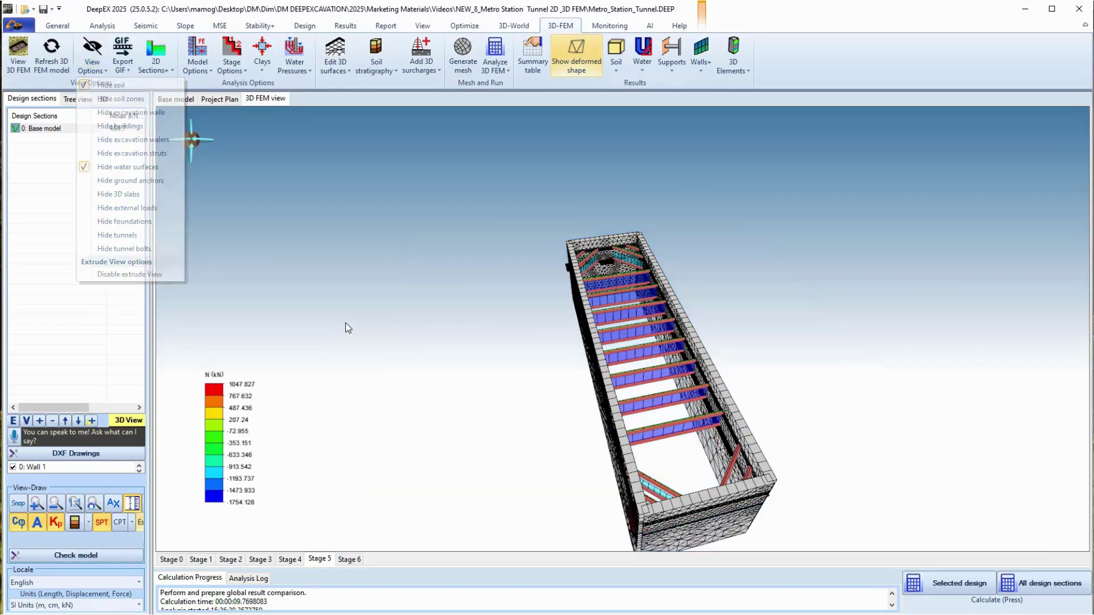
# Show Stage 6 strut axial forces from a side view with the tunnel visible.
pyautogui.moveTo(345, 328); pyautogui.dragTo(669, 480)
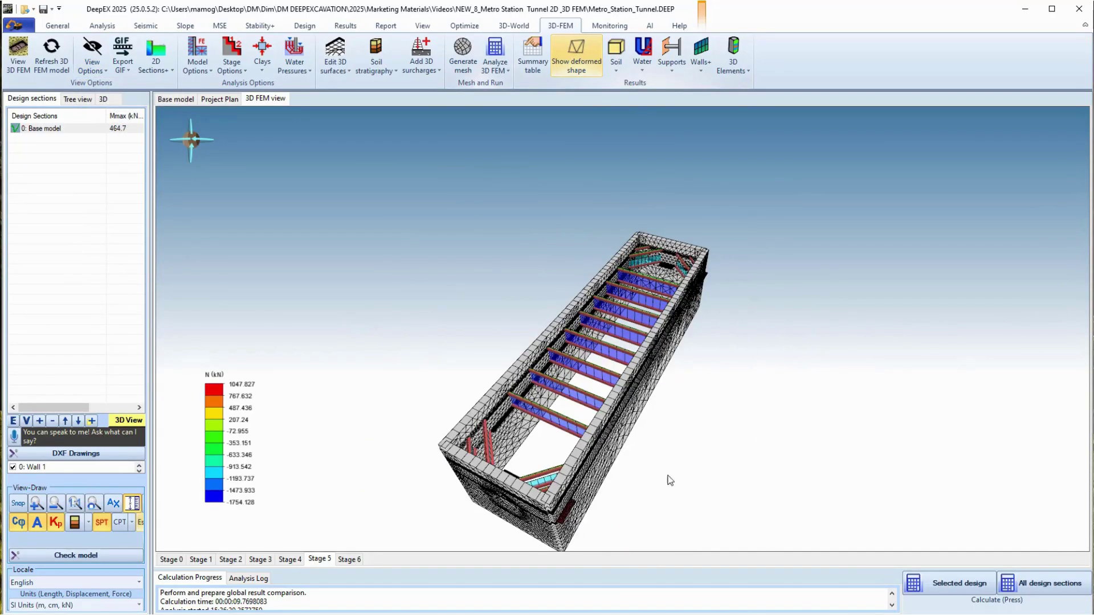
pyautogui.click(349, 559)
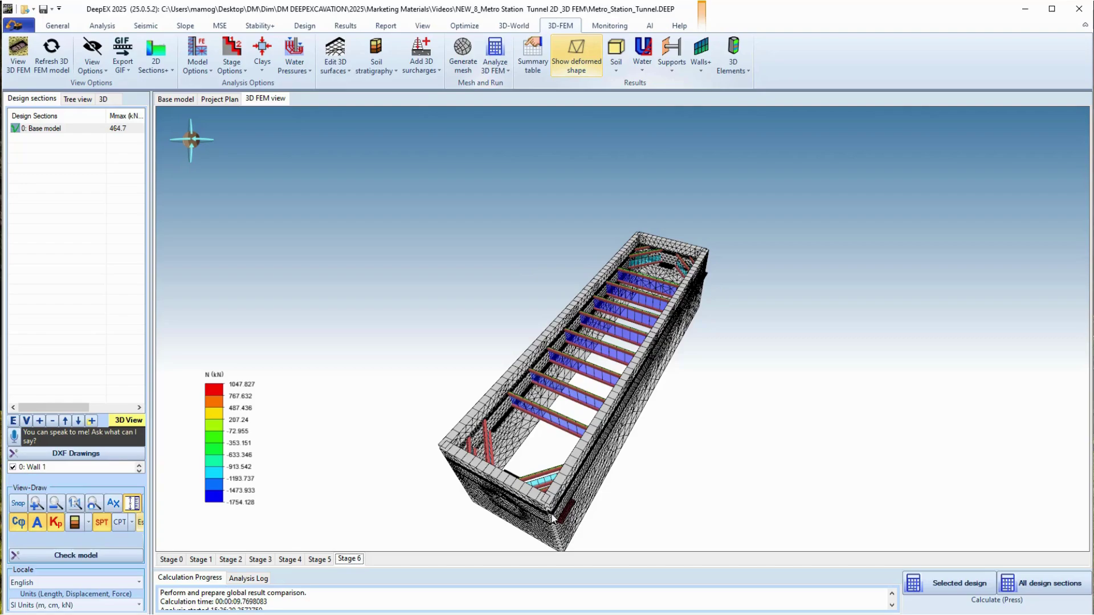
pyautogui.moveTo(556, 520); pyautogui.dragTo(308, 427)
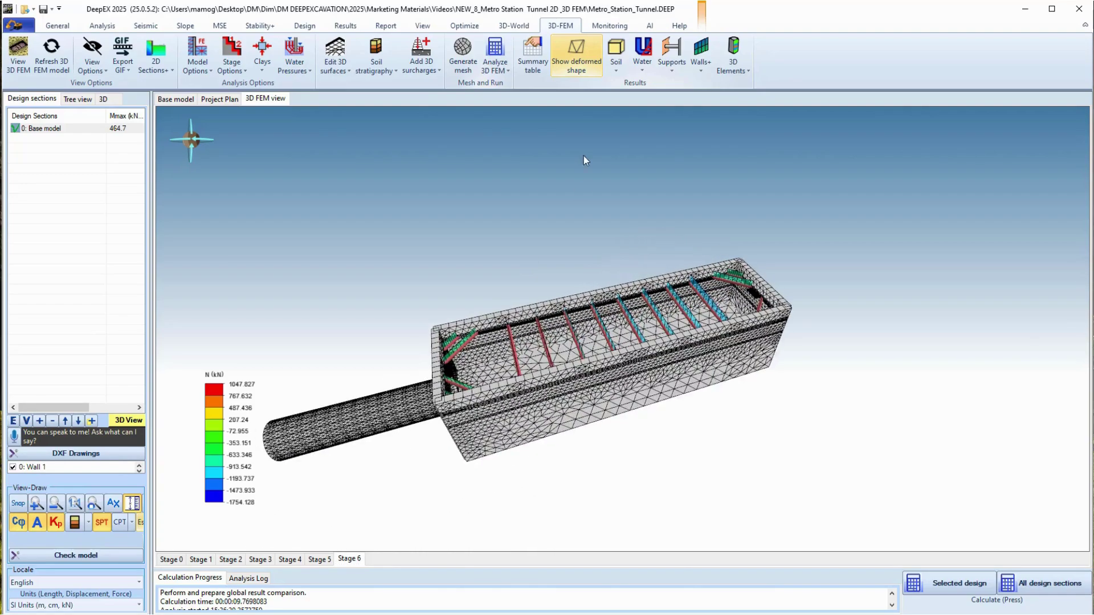
# Colour the excavation walls by moment m11 from the Walls+ results list.
pyautogui.click(706, 71)
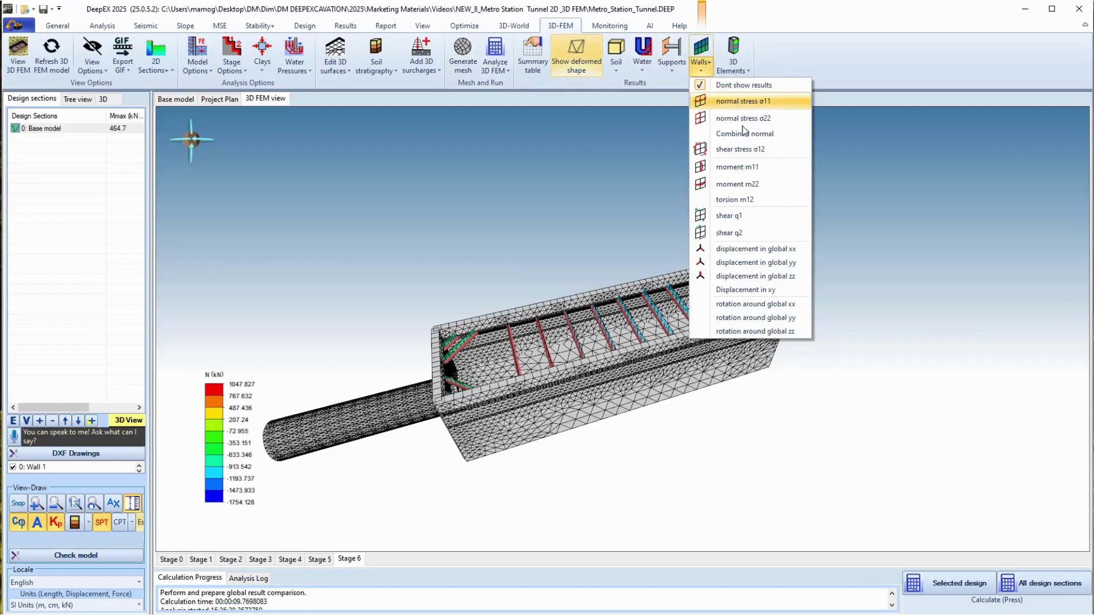
pyautogui.click(739, 171)
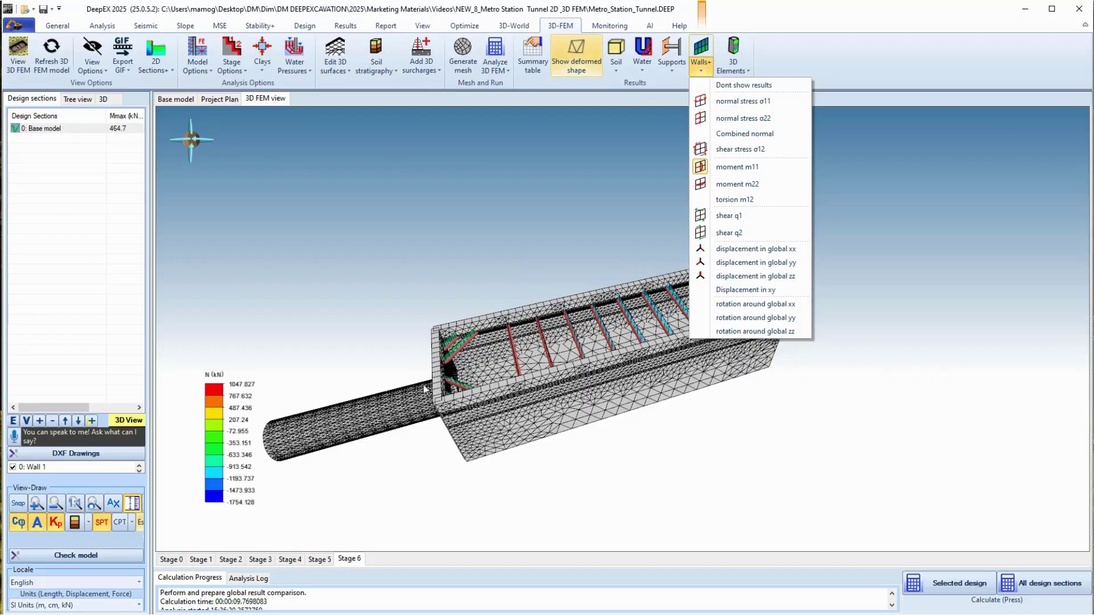